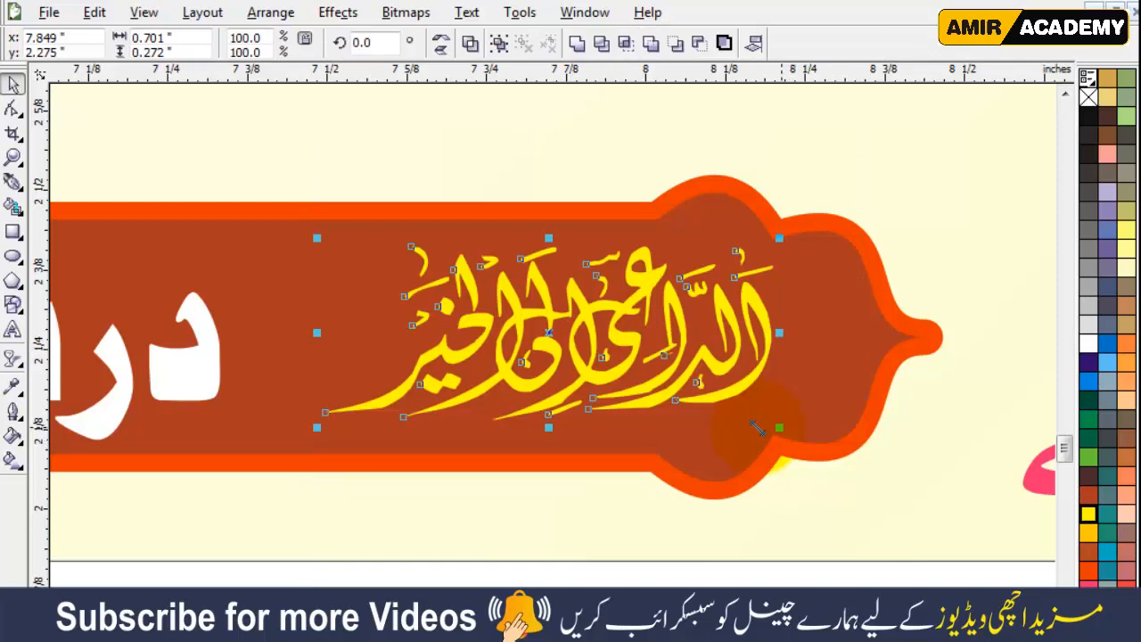
Shift the white دربار عالیہ text inside the brown banner to the right, closer to the yellow calligraphy.
{"action": "scroll", "coordinate": [790, 273], "scroll_direction": "down", "scroll_amount": 1}
{"action": "left_click_drag", "start_coordinate": [483, 314], "coordinate": [509, 313]}
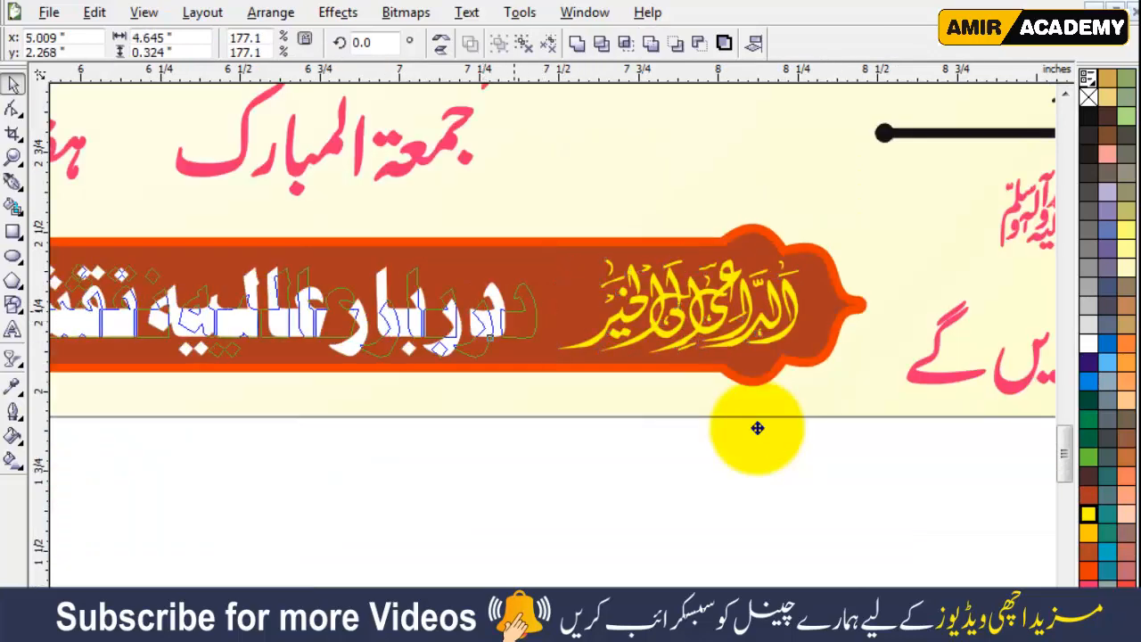
{"action": "left_click_drag", "start_coordinate": [757, 428], "coordinate": [757, 434]}
{"action": "scroll", "coordinate": [757, 434], "scroll_direction": "down", "scroll_amount": 2}
{"action": "left_click", "coordinate": [757, 433]}
{"action": "scroll", "coordinate": [757, 435], "scroll_direction": "up", "scroll_amount": 2}
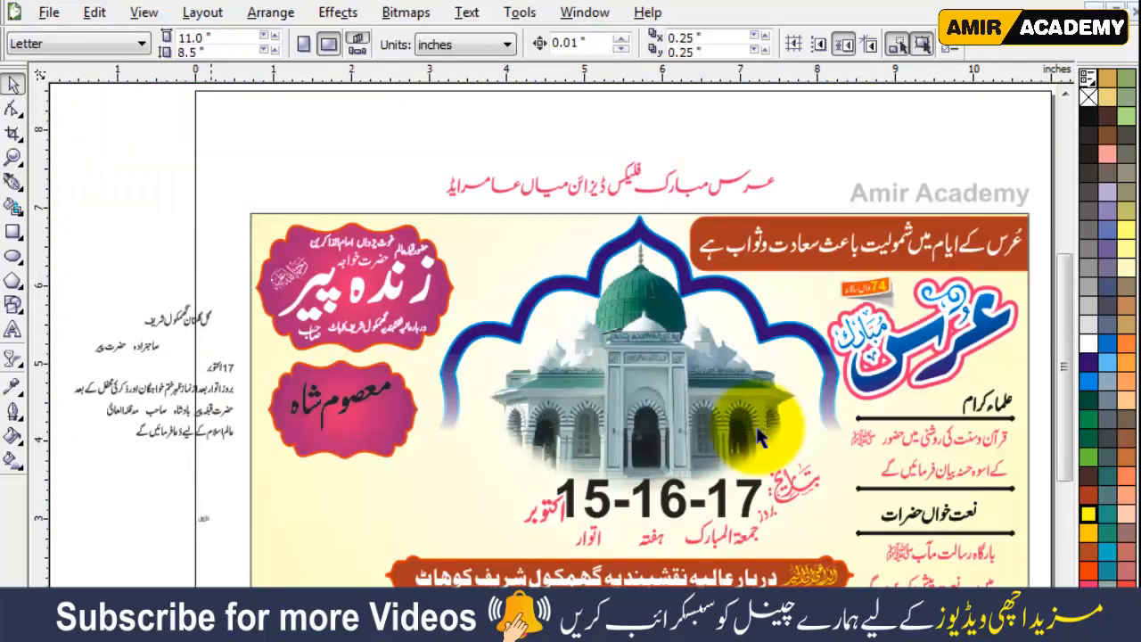
Move the 17 اکتوبر text apart from its text block and place the بروز اتوار line below the lower pink badge.
{"action": "left_click_drag", "start_coordinate": [242, 555], "coordinate": [242, 557]}
{"action": "scroll", "coordinate": [228, 474], "scroll_direction": "up", "scroll_amount": 1}
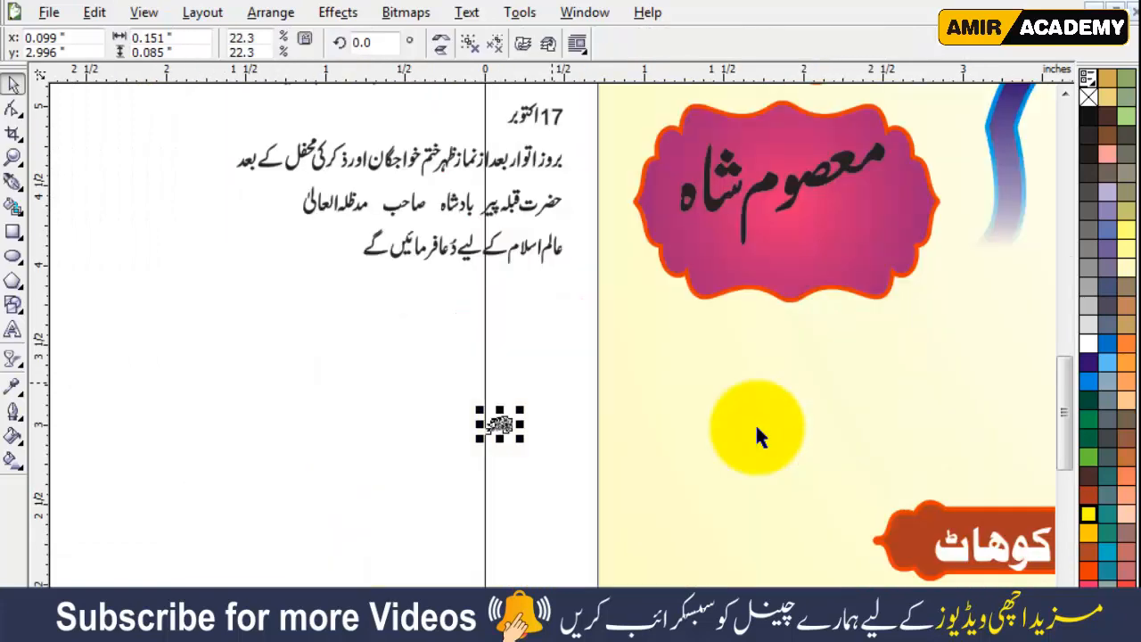
{"action": "left_click", "coordinate": [501, 130]}
{"action": "mouse_move", "coordinate": [564, 121]}
{"action": "left_mouse_down"}
{"action": "mouse_move", "coordinate": [588, 128]}
{"action": "mouse_move", "coordinate": [528, 150]}
{"action": "mouse_move", "coordinate": [399, 424]}
{"action": "left_mouse_up"}
{"action": "left_click", "coordinate": [291, 320]}
{"action": "left_click_drag", "start_coordinate": [178, 108], "coordinate": [587, 183]}
{"action": "left_click_drag", "start_coordinate": [757, 428], "coordinate": [758, 436]}
{"action": "left_click", "coordinate": [758, 437]}
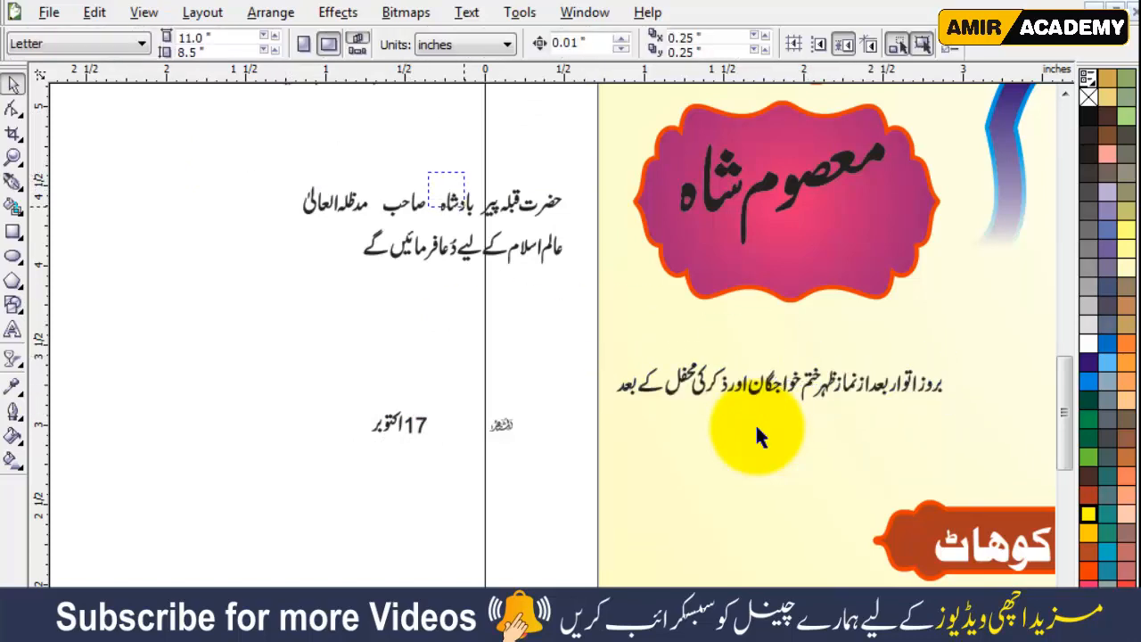
Place the name word from the off-page text below the بروز اتوار line and enlarge it to about 1.26 by 0.92 inches.
{"action": "left_click_drag", "start_coordinate": [427, 172], "coordinate": [876, 402]}
{"action": "left_click_drag", "start_coordinate": [836, 539], "coordinate": [874, 567]}
{"action": "left_click_drag", "start_coordinate": [786, 389], "coordinate": [787, 375]}
{"action": "left_click", "coordinate": [836, 450]}
{"action": "left_click_drag", "start_coordinate": [568, 583], "coordinate": [886, 402]}
{"action": "key", "text": "Up"}
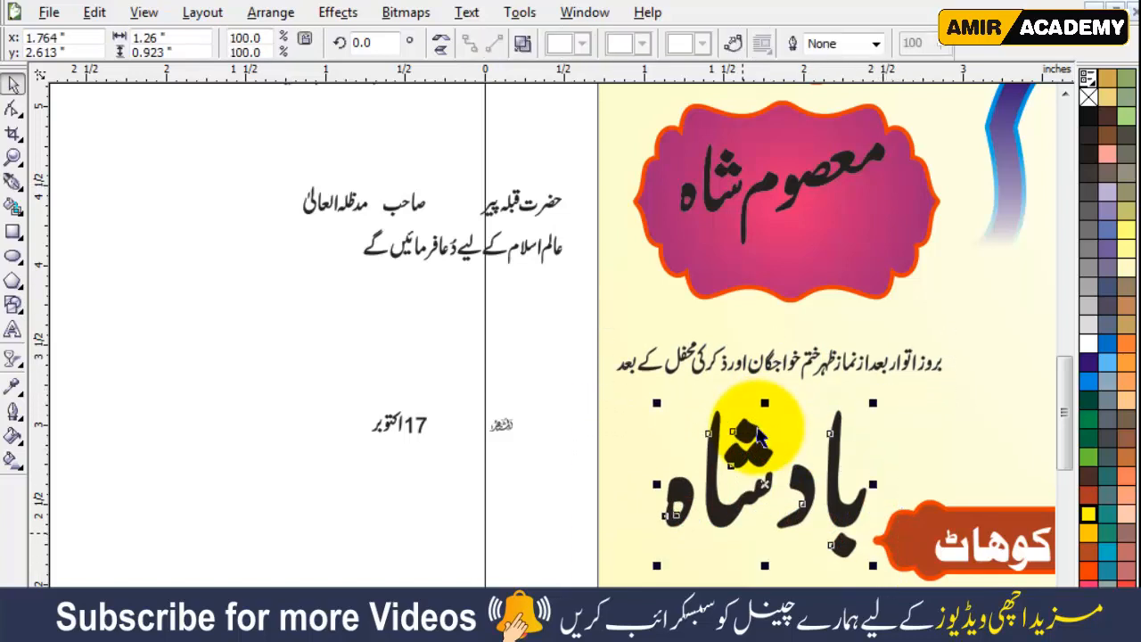
Look through the ribbon artwork in the Riban folder on drive D for a brush-stroke shape.
{"action": "left_click_drag", "start_coordinate": [584, 305], "coordinate": [250, 140]}
{"action": "left_click", "coordinate": [381, 386]}
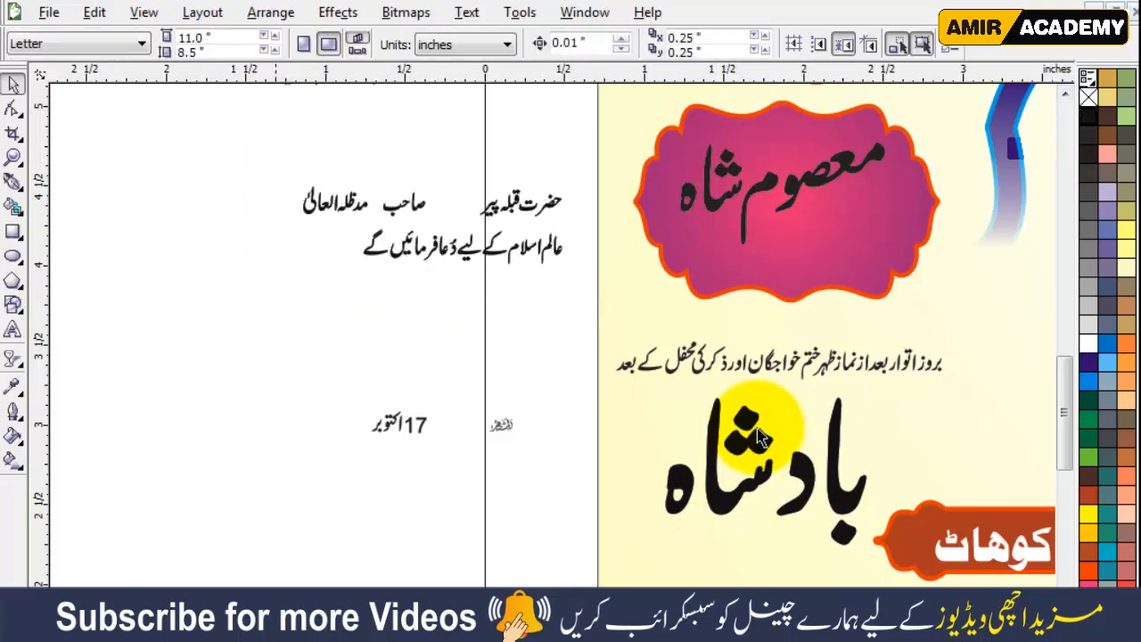
{"action": "left_click", "coordinate": [398, 424]}
{"action": "left_click", "coordinate": [326, 386]}
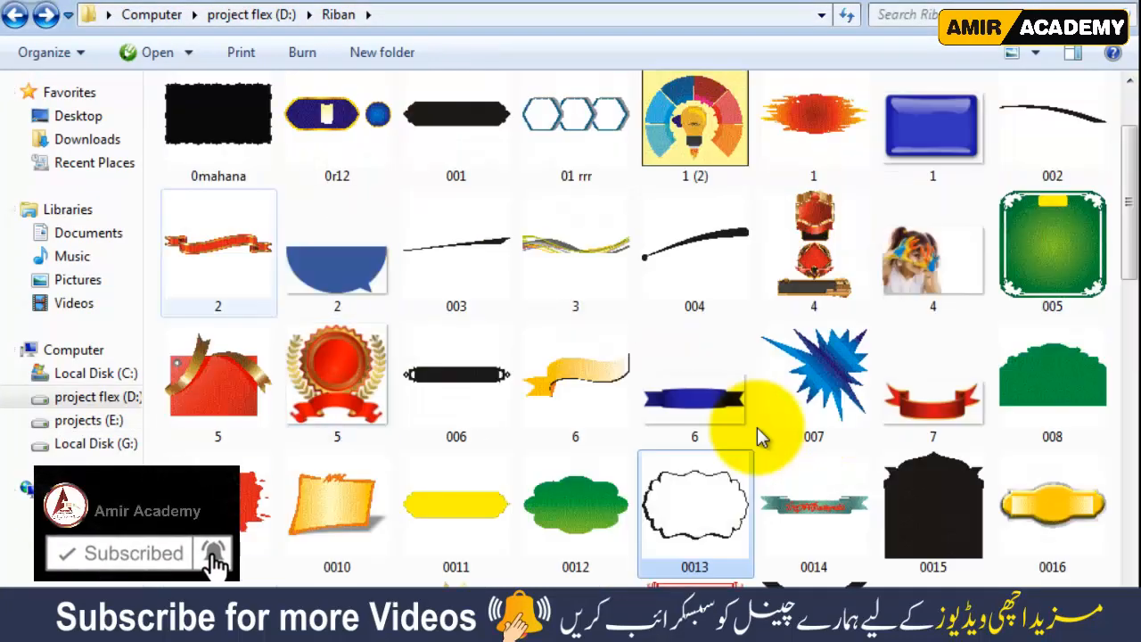
{"action": "scroll", "coordinate": [757, 437], "scroll_direction": "up", "scroll_amount": 3}
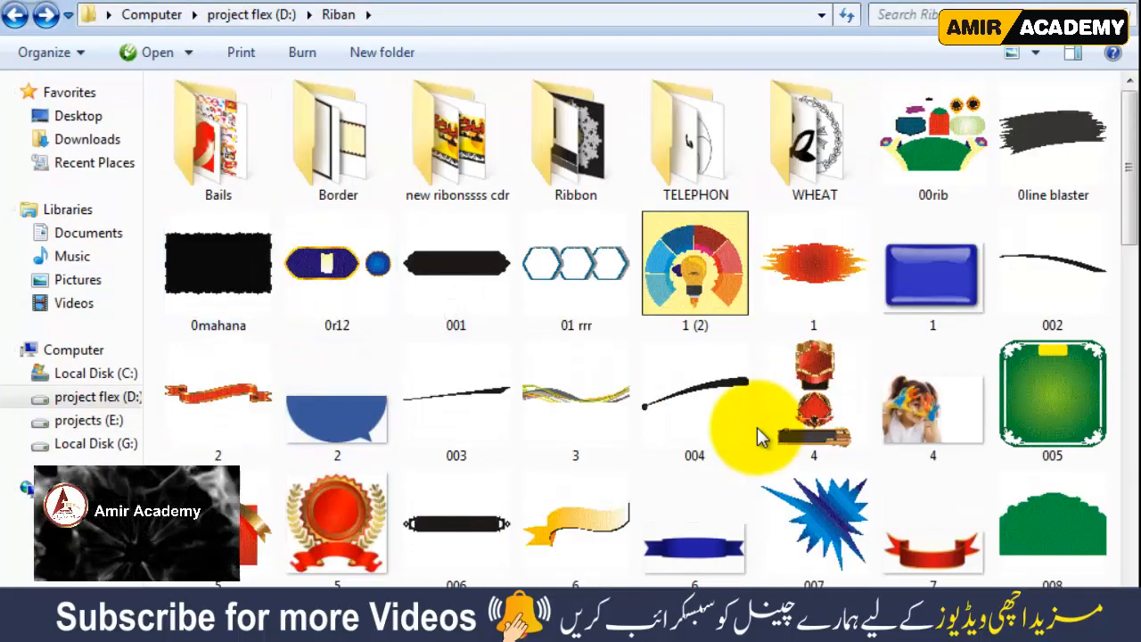
{"action": "scroll", "coordinate": [757, 437], "scroll_direction": "down", "scroll_amount": 2}
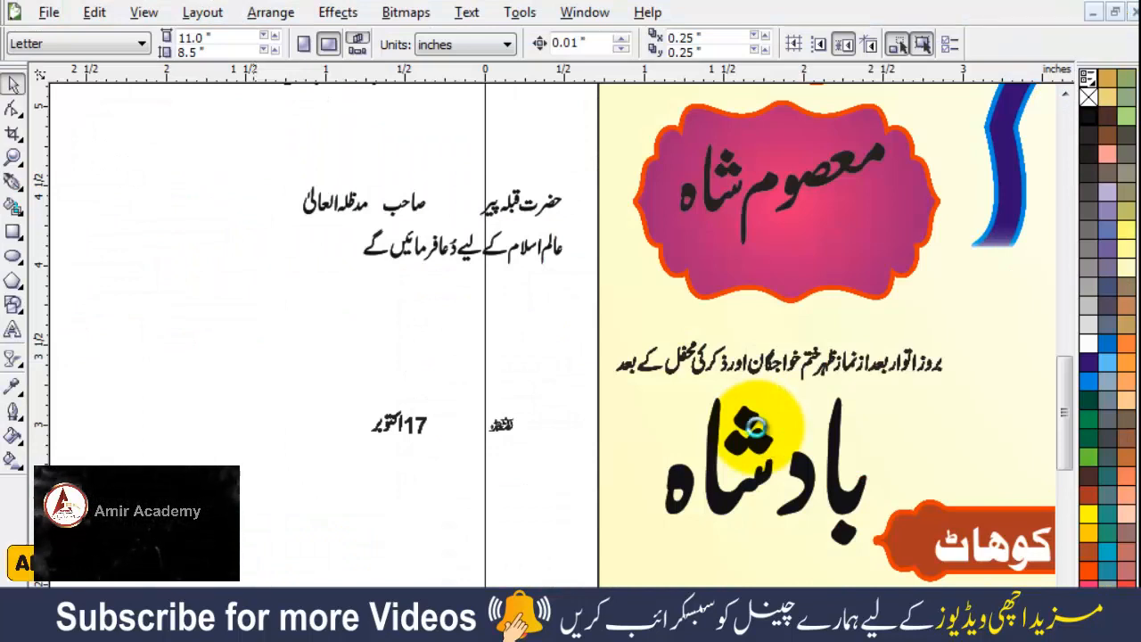
Place the orange brush-stroke shape between the lower badge and the text line, shrunk to about 0.6 by 0.22 inches.
{"action": "left_click_drag", "start_coordinate": [262, 570], "coordinate": [791, 311]}
{"action": "scroll", "coordinate": [791, 312], "scroll_direction": "up", "scroll_amount": 1}
{"action": "left_click_drag", "start_coordinate": [692, 381], "coordinate": [768, 380]}
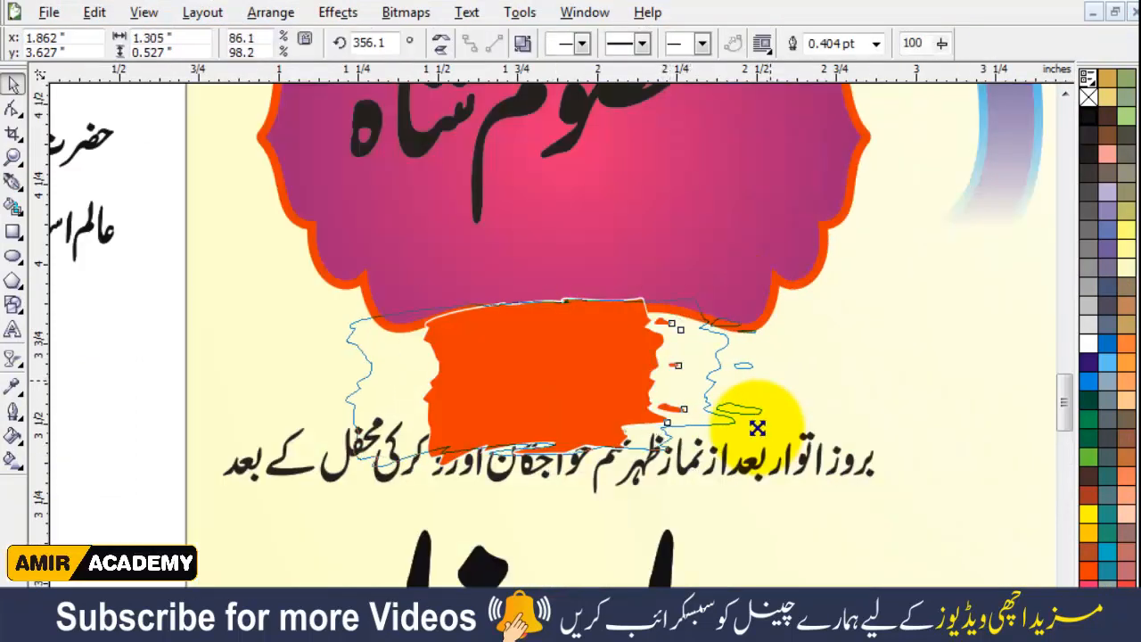
{"action": "left_click_drag", "start_coordinate": [756, 428], "coordinate": [760, 434]}
{"action": "left_click_drag", "start_coordinate": [788, 472], "coordinate": [655, 424]}
Nudge the brush stroke slightly to the right under the badge and fill it dark blue.
{"action": "key", "text": "Right"}
{"action": "key", "text": "Right"}
{"action": "key", "text": "Right"}
{"action": "key", "text": "Right"}
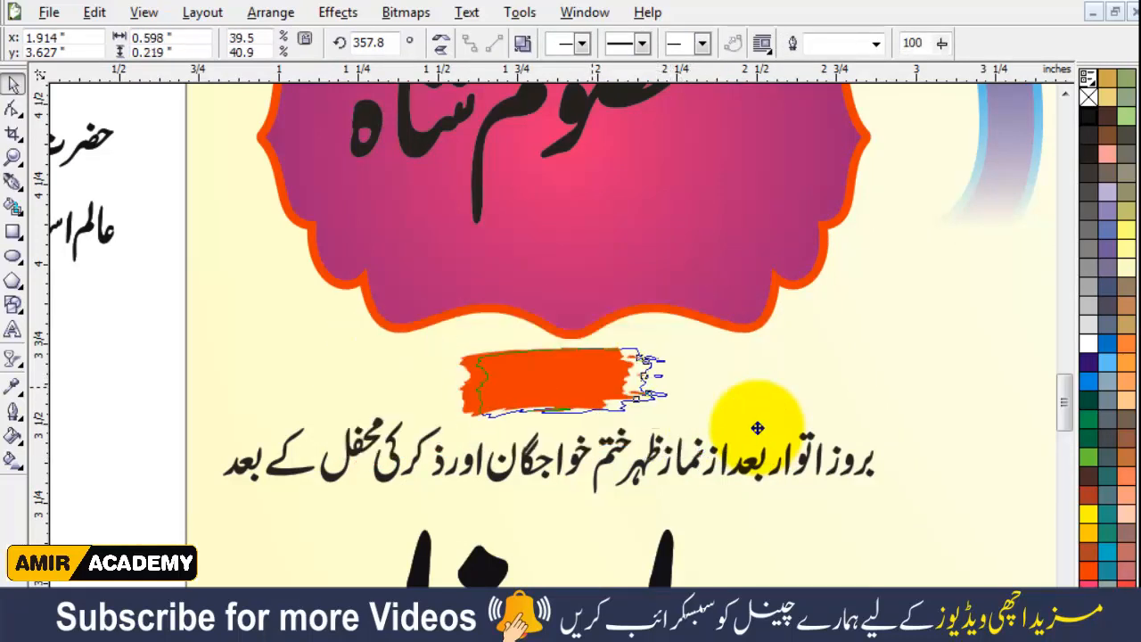
{"action": "left_click", "coordinate": [1088, 361]}
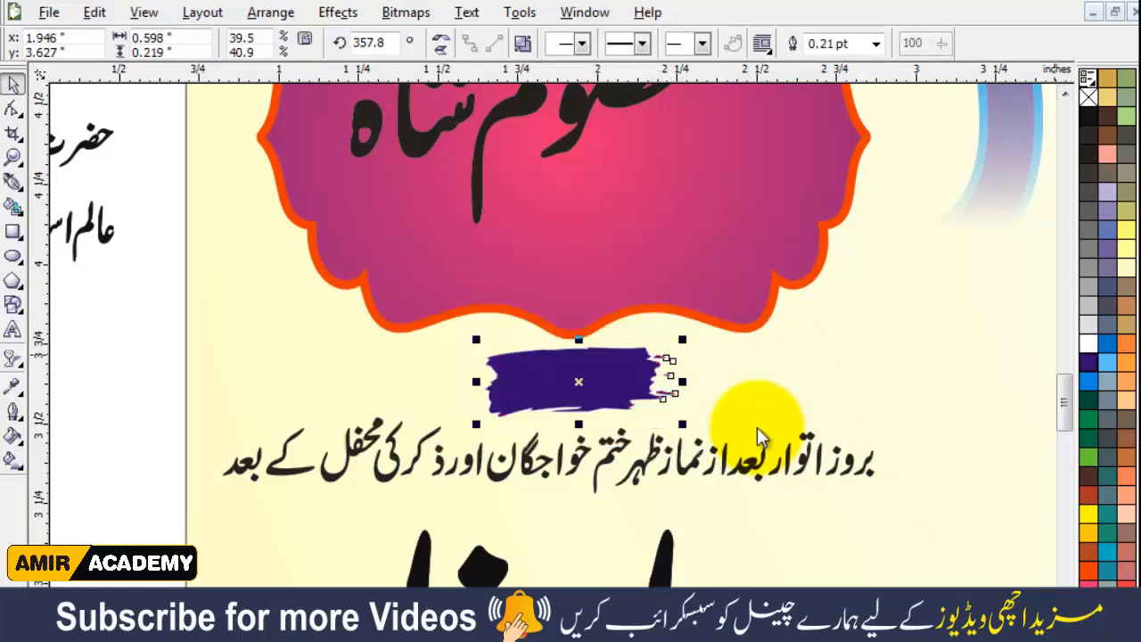
Move the 17 اکتوبر text onto the dark blue brush stroke and fill it yellow.
{"action": "left_click", "coordinate": [181, 401]}
{"action": "scroll", "coordinate": [181, 402], "scroll_direction": "down", "scroll_amount": 1}
{"action": "left_click_drag", "start_coordinate": [180, 401], "coordinate": [577, 299]}
{"action": "scroll", "coordinate": [757, 434], "scroll_direction": "up", "scroll_amount": 2}
{"action": "left_click", "coordinate": [1088, 513]}
{"action": "scroll", "coordinate": [847, 378], "scroll_direction": "up", "scroll_amount": 1}
{"action": "left_click_drag", "start_coordinate": [524, 323], "coordinate": [494, 341]}
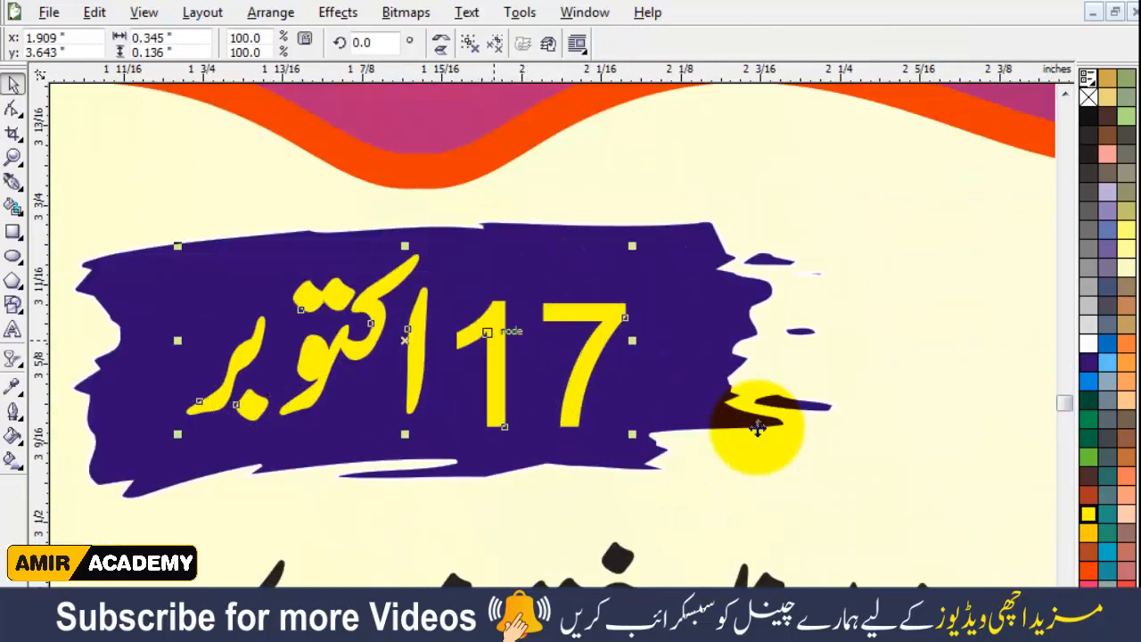
Enlarge the yellow 17 اکتوبر text to fill the brush stroke and adjust its position on it.
{"action": "left_click_drag", "start_coordinate": [632, 246], "coordinate": [678, 227]}
{"action": "left_click_drag", "start_coordinate": [641, 321], "coordinate": [653, 316]}
{"action": "scroll", "coordinate": [578, 306], "scroll_direction": "down", "scroll_amount": 1}
{"action": "scroll", "coordinate": [757, 434], "scroll_direction": "down", "scroll_amount": 1}
Move the بروز اتوار line up so it sits close beneath the date label.
{"action": "left_click", "coordinate": [744, 423]}
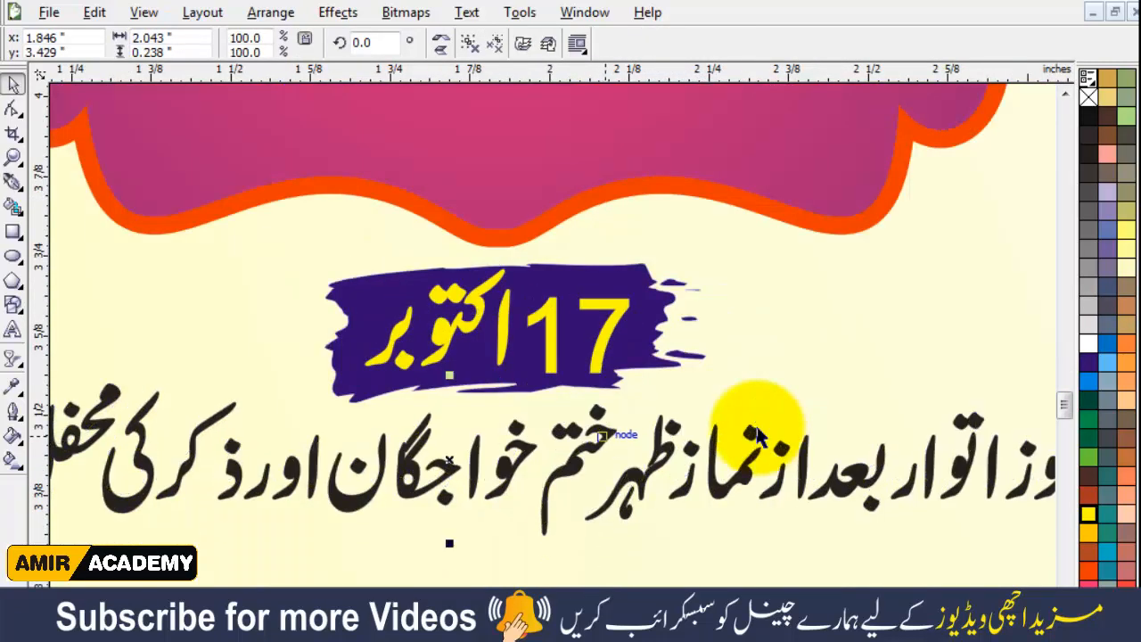
{"action": "scroll", "coordinate": [757, 434], "scroll_direction": "down", "scroll_amount": 1}
{"action": "left_click_drag", "start_coordinate": [597, 482], "coordinate": [597, 450]}
{"action": "scroll", "coordinate": [756, 428], "scroll_direction": "down", "scroll_amount": 1}
{"action": "key", "text": "Escape"}
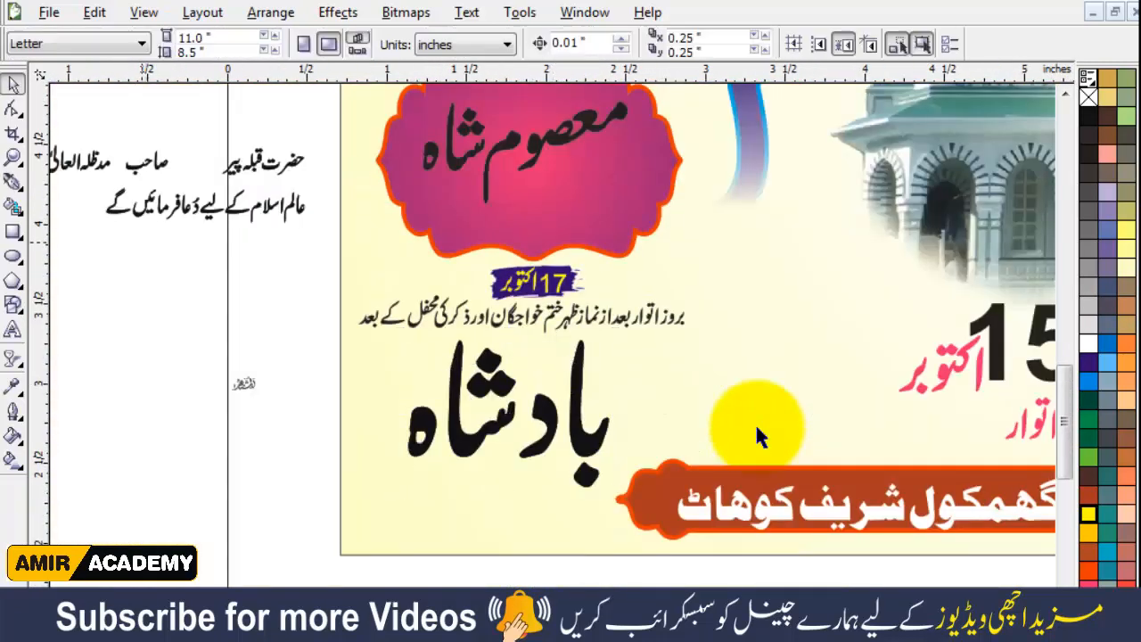
Place the مدظلہ العالیٰ text at the upper left of the large name and tilt it upward.
{"action": "left_click_drag", "start_coordinate": [131, 137], "coordinate": [80, 180]}
{"action": "mouse_move", "coordinate": [147, 160]}
{"action": "left_mouse_down"}
{"action": "mouse_move", "coordinate": [414, 309]}
{"action": "mouse_move", "coordinate": [466, 379]}
{"action": "mouse_move", "coordinate": [527, 399]}
{"action": "mouse_move", "coordinate": [531, 383]}
{"action": "left_mouse_up"}
{"action": "left_click", "coordinate": [473, 378]}
{"action": "key", "text": "Escape"}
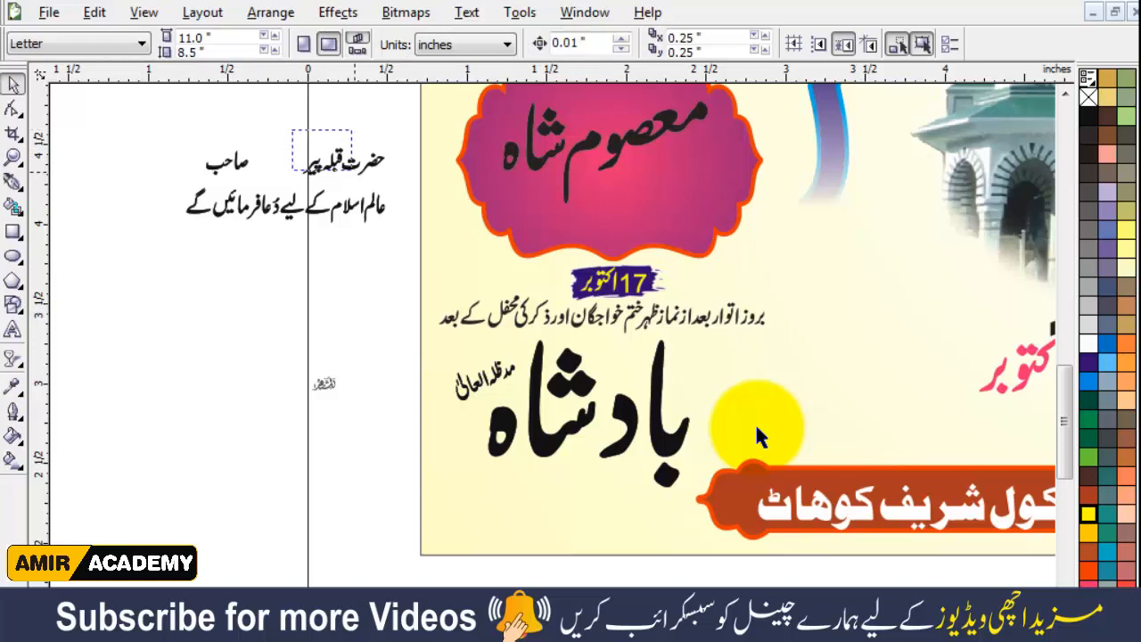
{"action": "left_click", "coordinate": [322, 160]}
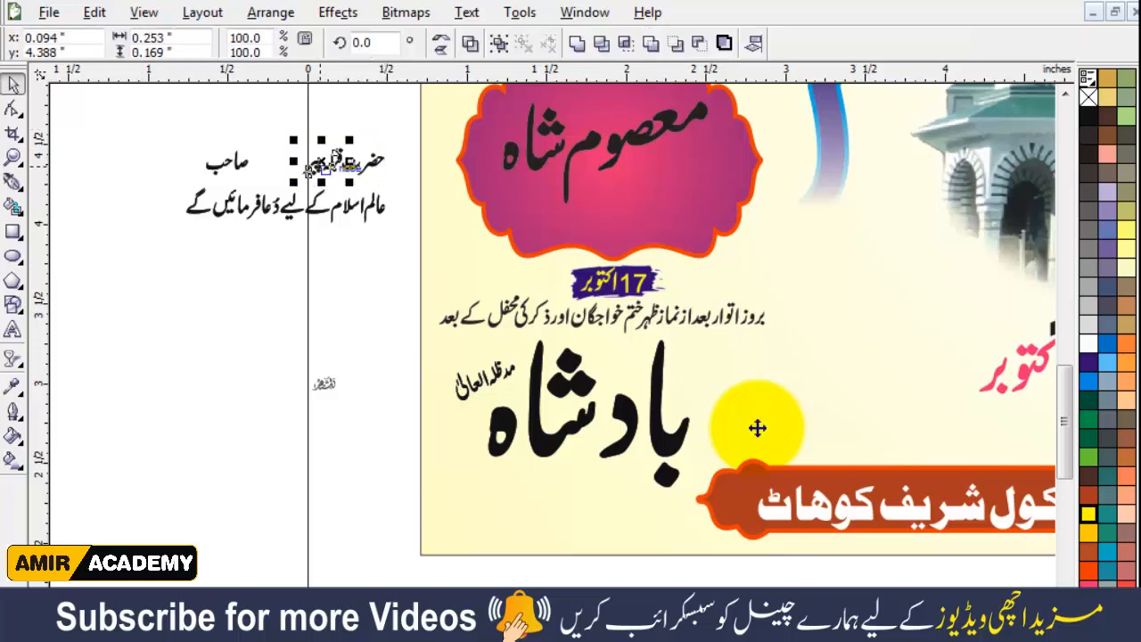
{"action": "left_click_drag", "start_coordinate": [636, 330], "coordinate": [704, 390]}
{"action": "key", "text": "ctrl+z"}
Move حضرت قبلہ clear of the off-page text and group the letters of the separated words.
{"action": "left_click", "coordinate": [360, 140]}
{"action": "left_click_drag", "start_coordinate": [398, 124], "coordinate": [391, 448]}
{"action": "key", "text": "ctrl+g"}
{"action": "left_click_drag", "start_coordinate": [340, 134], "coordinate": [302, 195]}
{"action": "left_click_drag", "start_coordinate": [186, 264], "coordinate": [170, 268]}
{"action": "key", "text": "ctrl+g"}
Move the closing عالم اسلام line below the large name and delete the leftover word صاحب.
{"action": "mouse_move", "coordinate": [255, 202]}
{"action": "left_mouse_down"}
{"action": "mouse_move", "coordinate": [541, 501]}
{"action": "mouse_move", "coordinate": [526, 501]}
{"action": "left_mouse_up"}
{"action": "mouse_move", "coordinate": [227, 164]}
{"action": "left_mouse_down"}
{"action": "mouse_move", "coordinate": [319, 284]}
{"action": "mouse_move", "coordinate": [344, 291]}
{"action": "left_mouse_up"}
{"action": "key", "text": "Delete"}
Bring the title words پیر and حضرت قبلہ to the right side of the large name.
{"action": "left_click_drag", "start_coordinate": [312, 167], "coordinate": [701, 389]}
{"action": "left_click", "coordinate": [389, 443]}
{"action": "left_click_drag", "start_coordinate": [397, 449], "coordinate": [718, 362]}
Enlarge پیر against the right end of the large name and fit حضرت قبلہ just above it.
{"action": "scroll", "coordinate": [750, 398], "scroll_direction": "up", "scroll_amount": 2}
{"action": "left_click_drag", "start_coordinate": [570, 379], "coordinate": [583, 414]}
{"action": "key", "text": "ctrl+z"}
{"action": "left_click_drag", "start_coordinate": [595, 337], "coordinate": [694, 253]}
{"action": "mouse_move", "coordinate": [626, 329]}
{"action": "left_mouse_down"}
{"action": "mouse_move", "coordinate": [700, 321]}
{"action": "mouse_move", "coordinate": [686, 323]}
{"action": "left_mouse_up"}
{"action": "left_click_drag", "start_coordinate": [664, 257], "coordinate": [634, 238]}
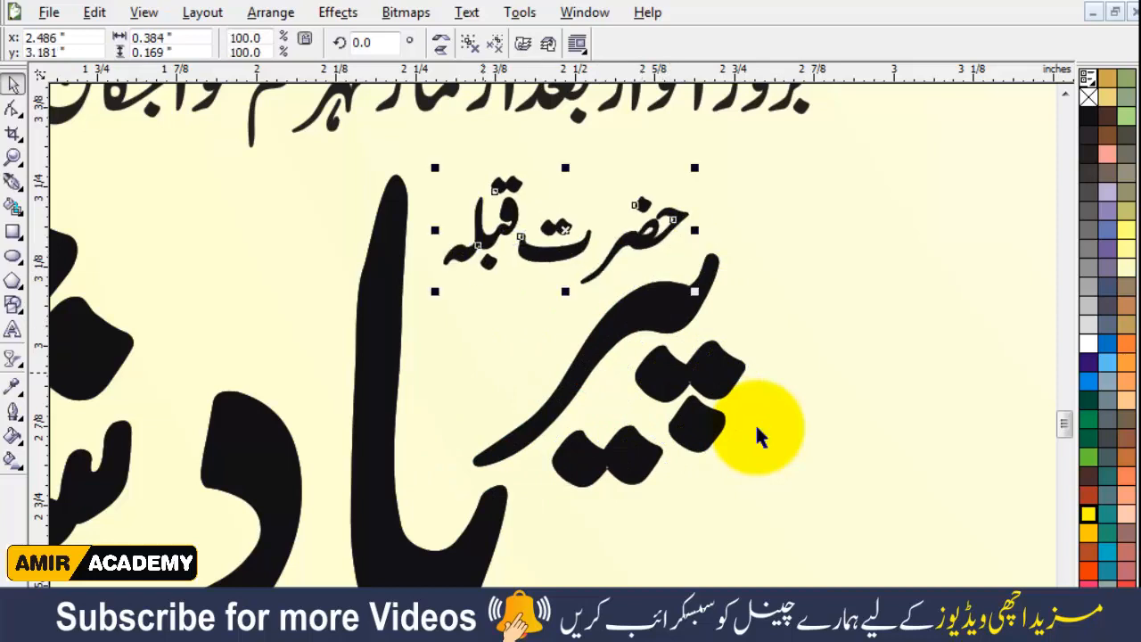
Select the large name together with its title and honorific words and fill them all pink.
{"action": "scroll", "coordinate": [757, 436], "scroll_direction": "down", "scroll_amount": 1}
{"action": "left_click", "coordinate": [670, 336], "text": "shift"}
{"action": "left_click", "coordinate": [543, 343], "text": "shift"}
{"action": "left_click", "coordinate": [230, 328], "text": "shift"}
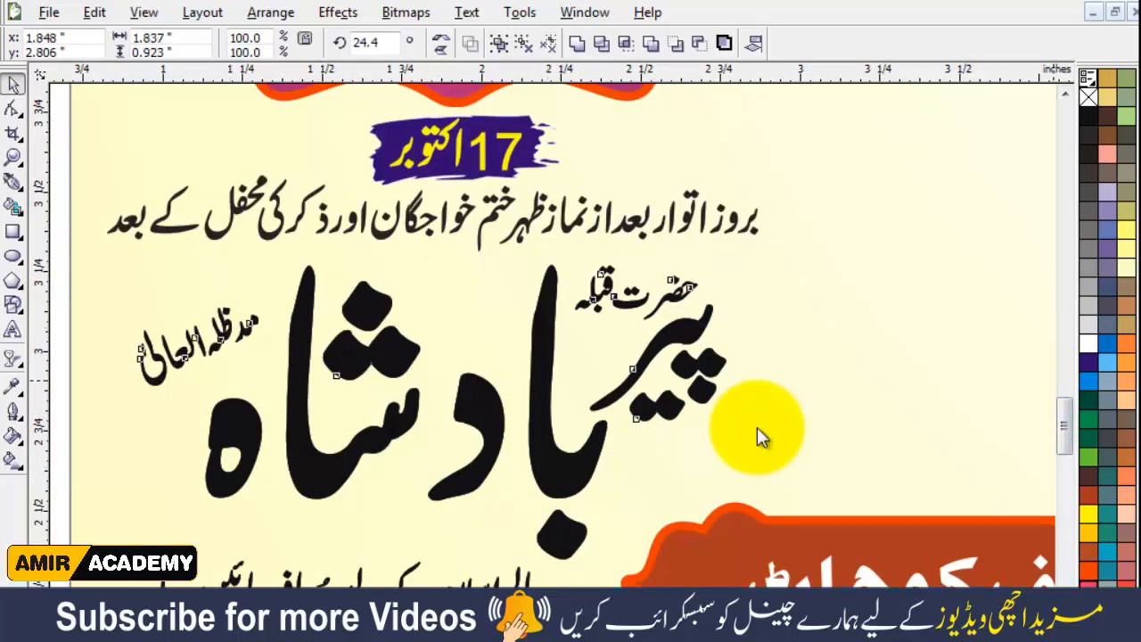
{"action": "left_click", "coordinate": [1089, 586]}
{"action": "scroll", "coordinate": [497, 461], "scroll_direction": "down", "scroll_amount": 1}
{"action": "left_click", "coordinate": [788, 575]}
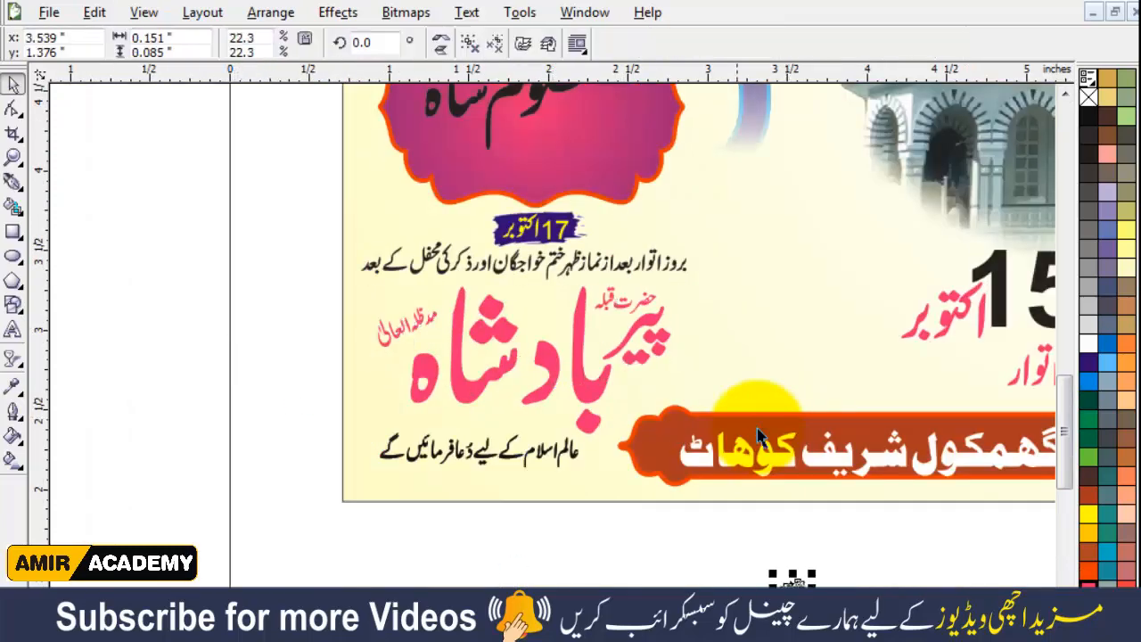
Enlarge the closing عالم اسلام line beneath the pink name so it spans the space beside the banner.
{"action": "left_click", "coordinate": [788, 583]}
{"action": "scroll", "coordinate": [521, 546], "scroll_direction": "up", "scroll_amount": 1}
{"action": "left_click", "coordinate": [570, 357]}
{"action": "left_click_drag", "start_coordinate": [644, 312], "coordinate": [707, 302]}
{"action": "scroll", "coordinate": [619, 398], "scroll_direction": "down", "scroll_amount": 1}
{"action": "left_click", "coordinate": [756, 437]}
{"action": "scroll", "coordinate": [598, 361], "scroll_direction": "down", "scroll_amount": 1}
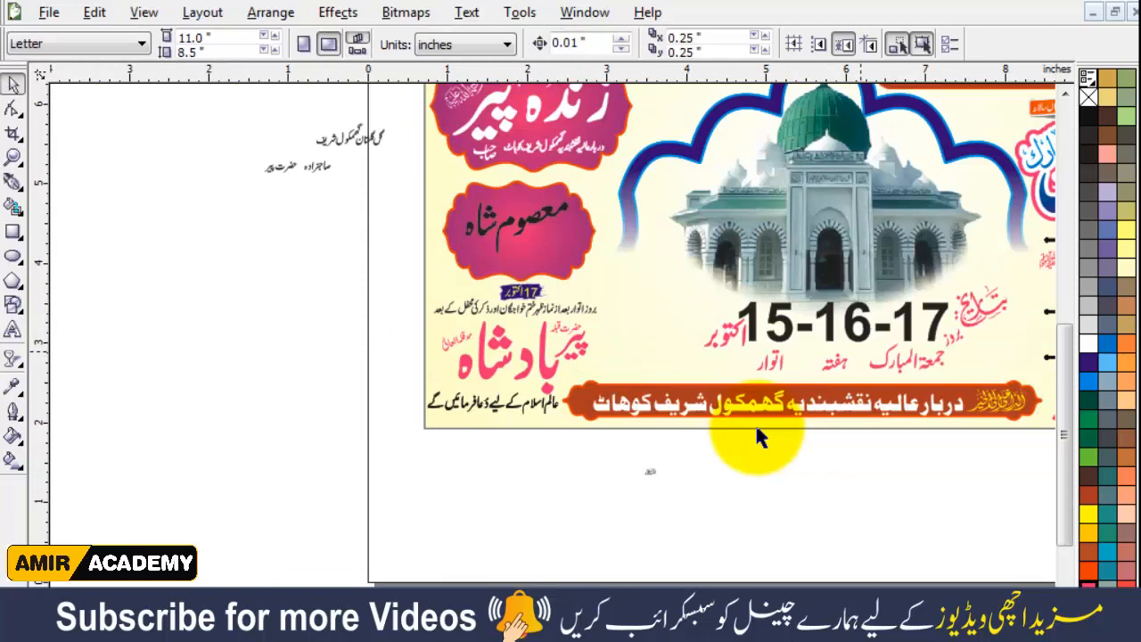
{"action": "scroll", "coordinate": [756, 437], "scroll_direction": "up", "scroll_amount": 1}
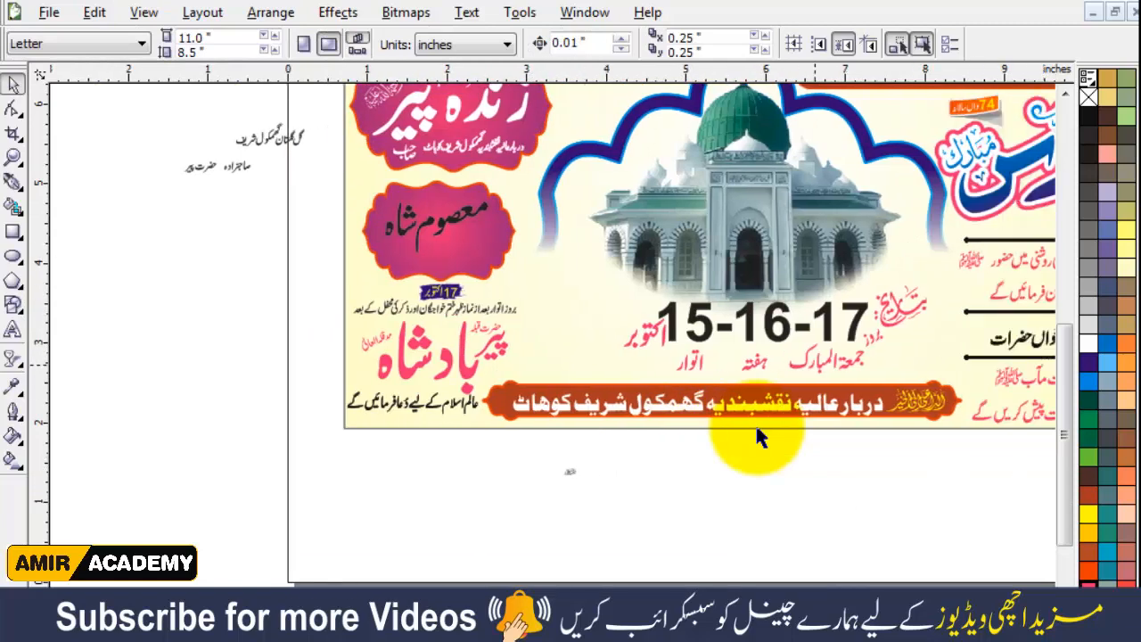
PowerClip the mosque photo inside the cream background of the flex design.
{"action": "left_click", "coordinate": [757, 437]}
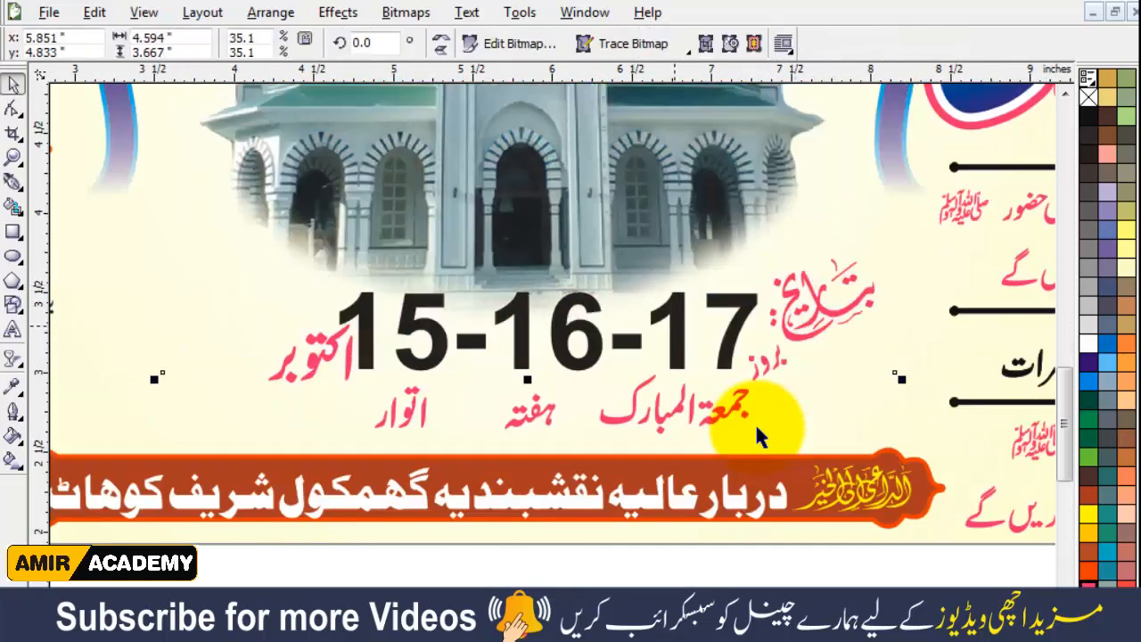
{"action": "key", "text": "alt+c"}
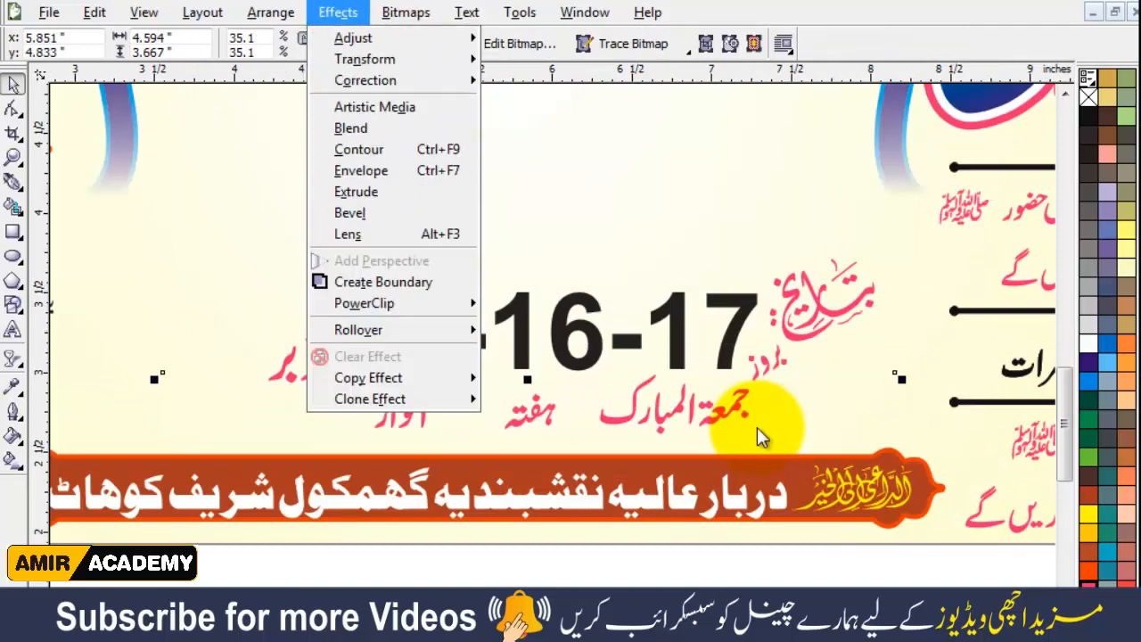
{"action": "key", "text": "w"}
{"action": "key", "text": "p"}
{"action": "left_click", "coordinate": [757, 437]}
{"action": "key", "text": "Escape"}
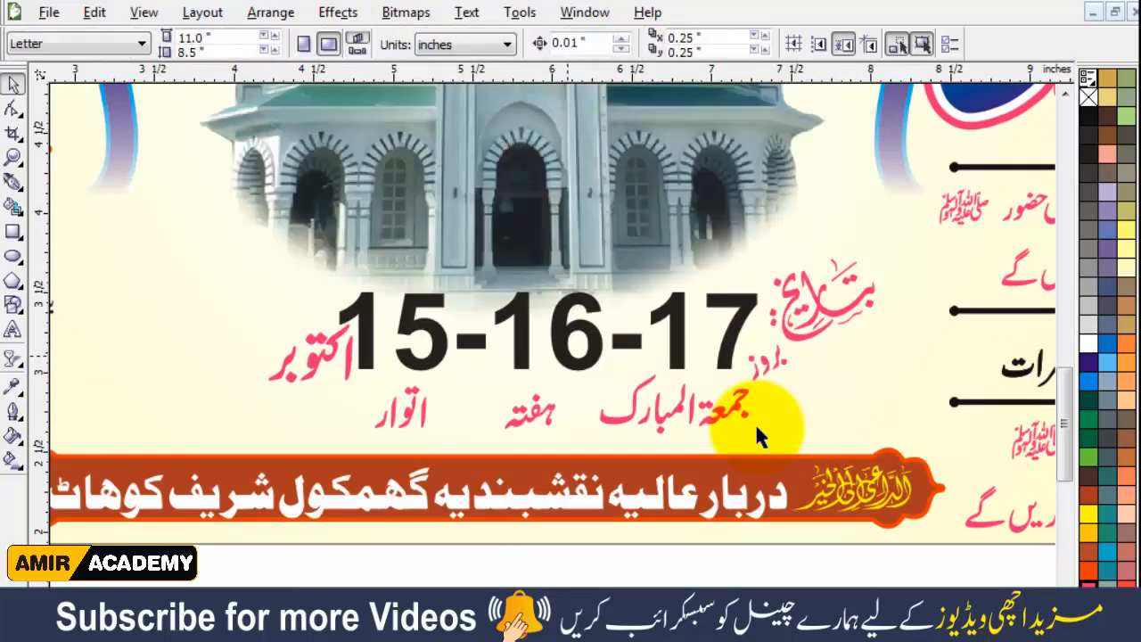
Enlarge the whole date block to about 4.75 by 1.31 inches and move the بتاریخ calligraphy clear of the numerals.
{"action": "left_click_drag", "start_coordinate": [213, 241], "coordinate": [795, 458]}
{"action": "left_click_drag", "start_coordinate": [261, 283], "coordinate": [81, 234]}
{"action": "left_click_drag", "start_coordinate": [794, 233], "coordinate": [854, 218]}
{"action": "scroll", "coordinate": [422, 339], "scroll_direction": "down", "scroll_amount": 1}
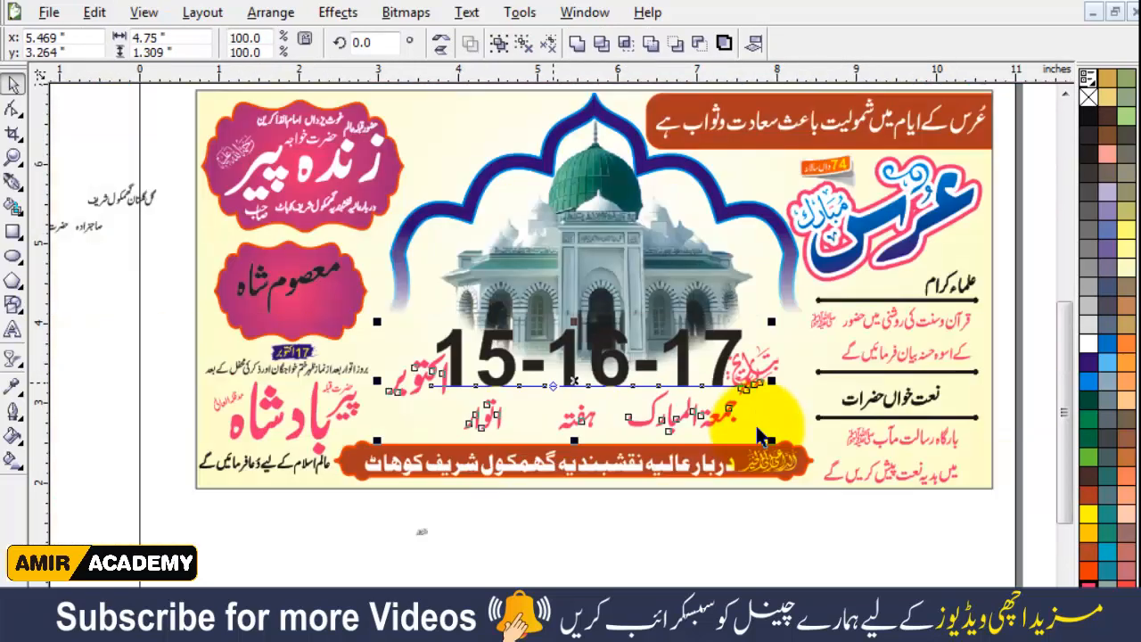
{"action": "key", "text": "Escape"}
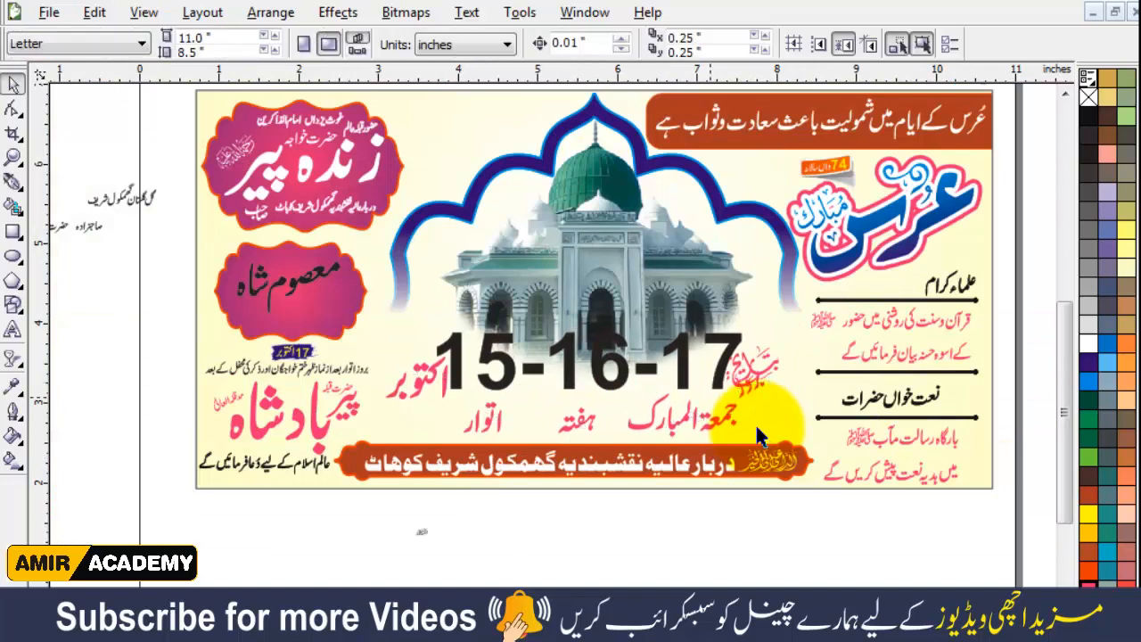
{"action": "scroll", "coordinate": [866, 394], "scroll_direction": "up", "scroll_amount": 1}
{"action": "left_click_drag", "start_coordinate": [644, 331], "coordinate": [693, 304]}
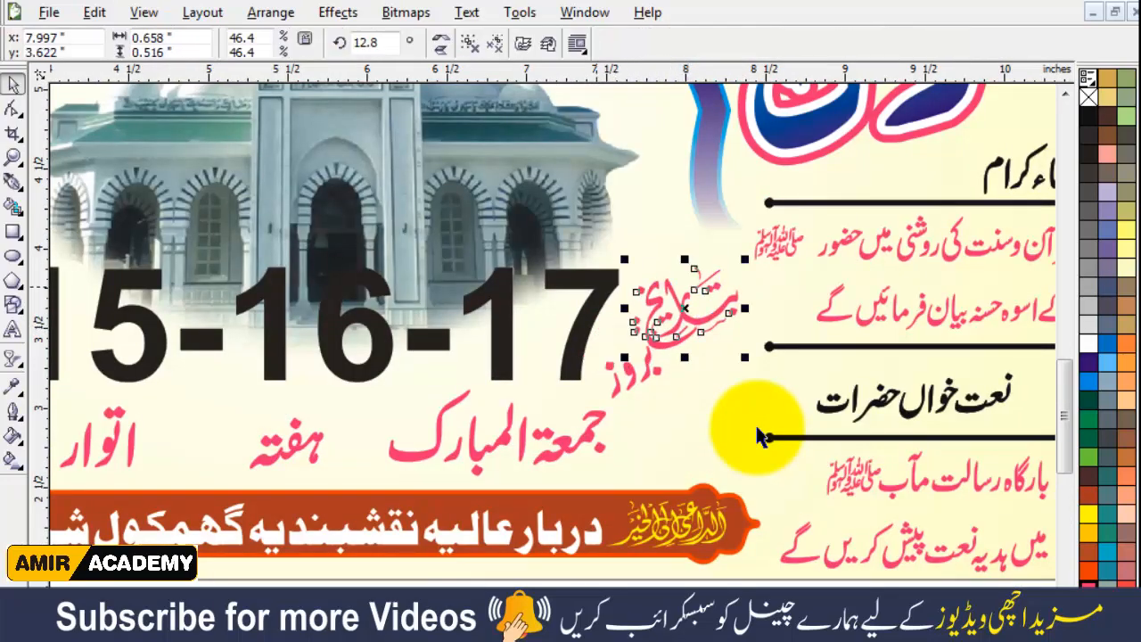
Copy the brown banner's outline onto the 15-16-17 date numerals and make that outline white.
{"action": "left_click", "coordinate": [587, 312]}
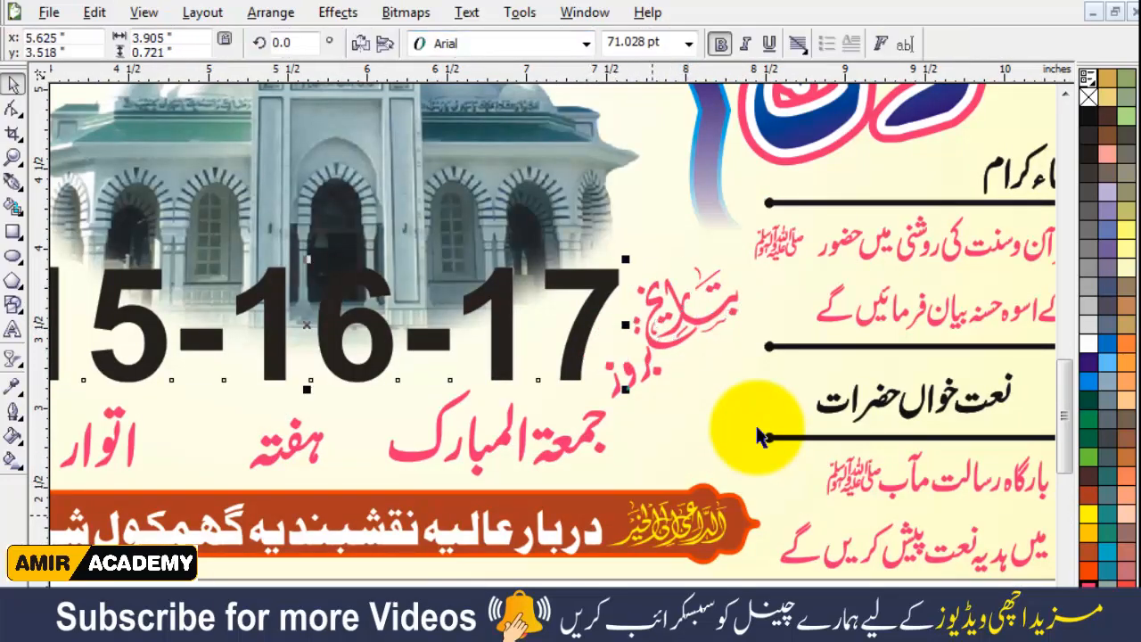
{"action": "right_click", "coordinate": [759, 434]}
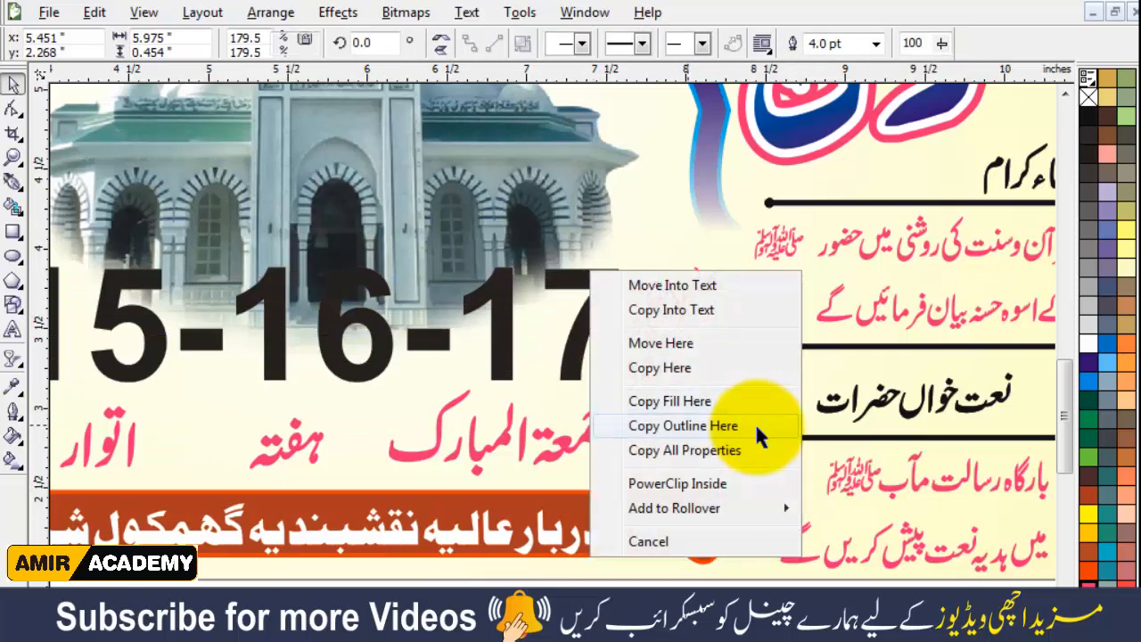
{"action": "left_click", "coordinate": [759, 429]}
{"action": "key", "text": "ctrl+z"}
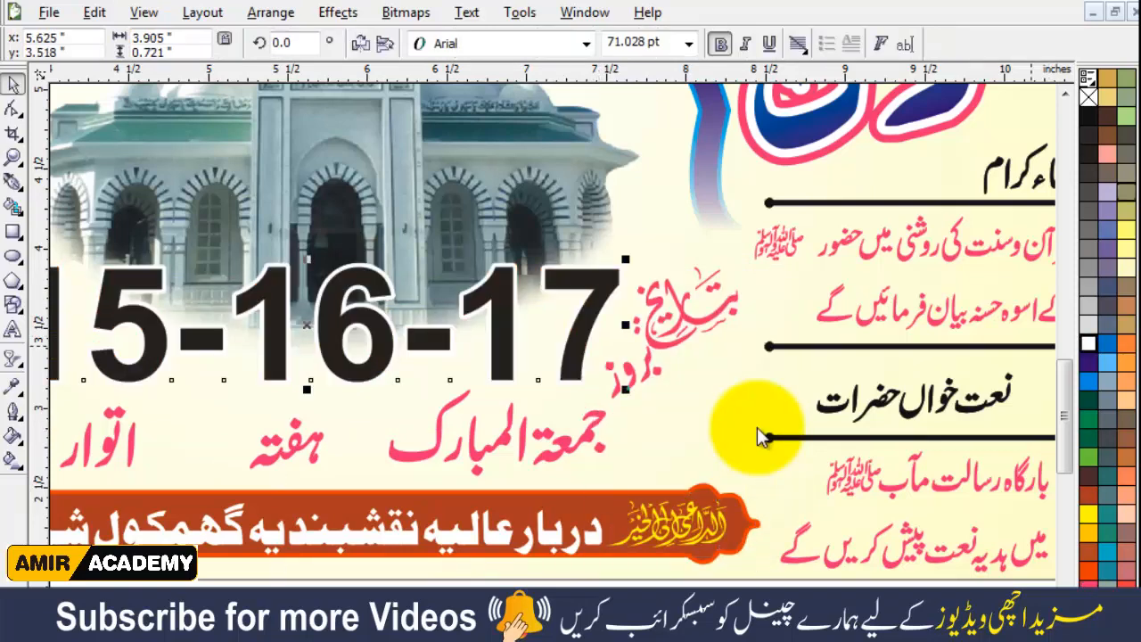
Try blue and pink fills on the 15-16-17 numerals and settle on orange-red.
{"action": "left_click", "coordinate": [1089, 380]}
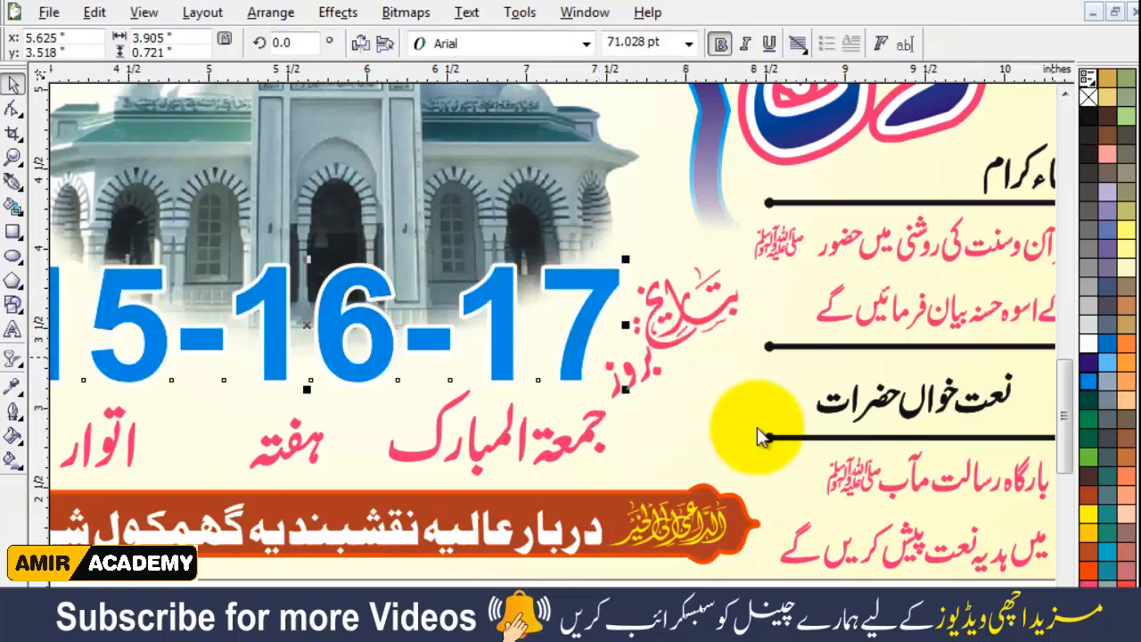
{"action": "left_click", "coordinate": [1089, 583]}
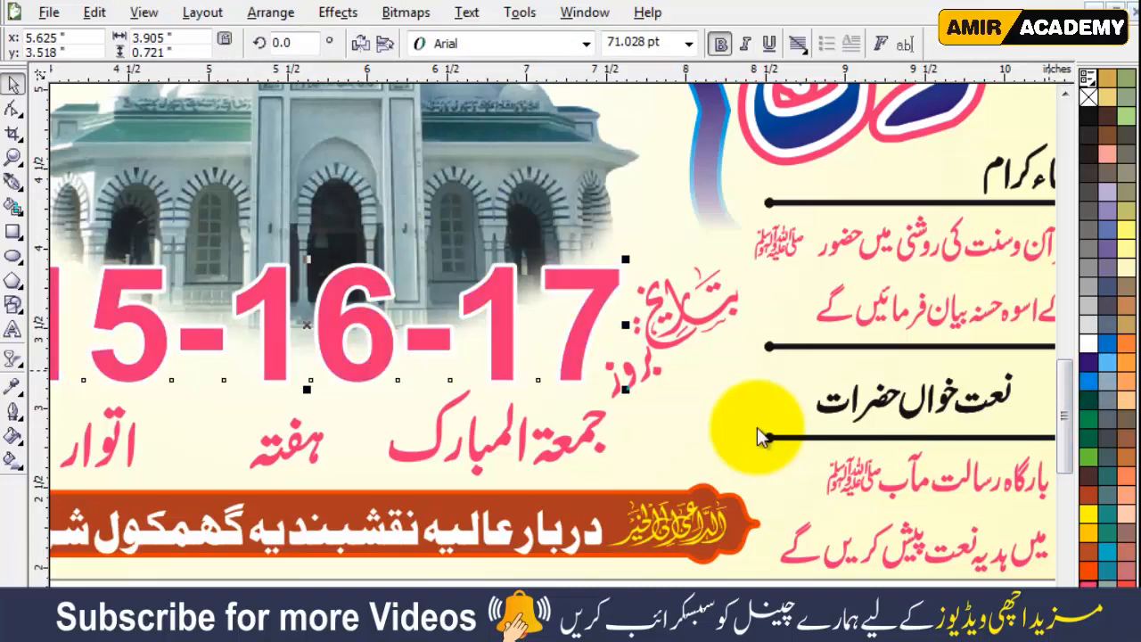
{"action": "left_click", "coordinate": [1088, 570]}
{"action": "scroll", "coordinate": [757, 434], "scroll_direction": "down", "scroll_amount": 1}
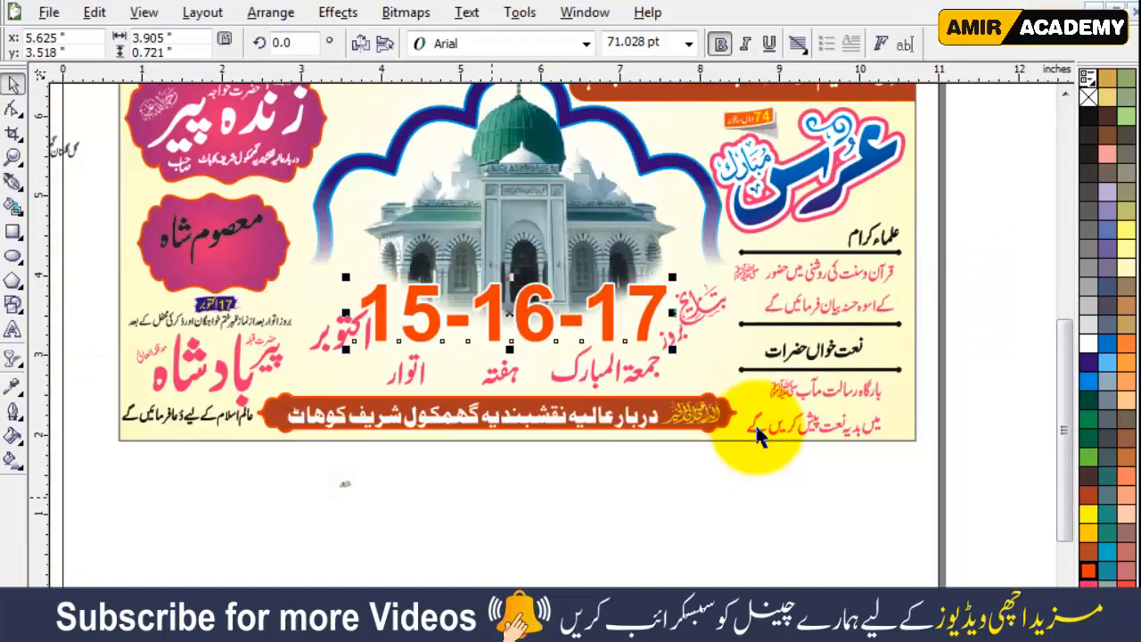
{"action": "key", "text": "Escape"}
Fill the month word اکتوبر beside the date numerals blue.
{"action": "scroll", "coordinate": [756, 434], "scroll_direction": "up", "scroll_amount": 1}
{"action": "mouse_move", "coordinate": [487, 339]}
{"action": "left_mouse_down"}
{"action": "mouse_move", "coordinate": [484, 238]}
{"action": "mouse_move", "coordinate": [486, 348]}
{"action": "left_mouse_up"}
{"action": "key", "text": "ctrl+z"}
{"action": "key", "text": "ctrl+z"}
{"action": "key", "text": "ctrl+shift+z"}
{"action": "key", "text": "ctrl+z"}
{"action": "key", "text": "ctrl+z"}
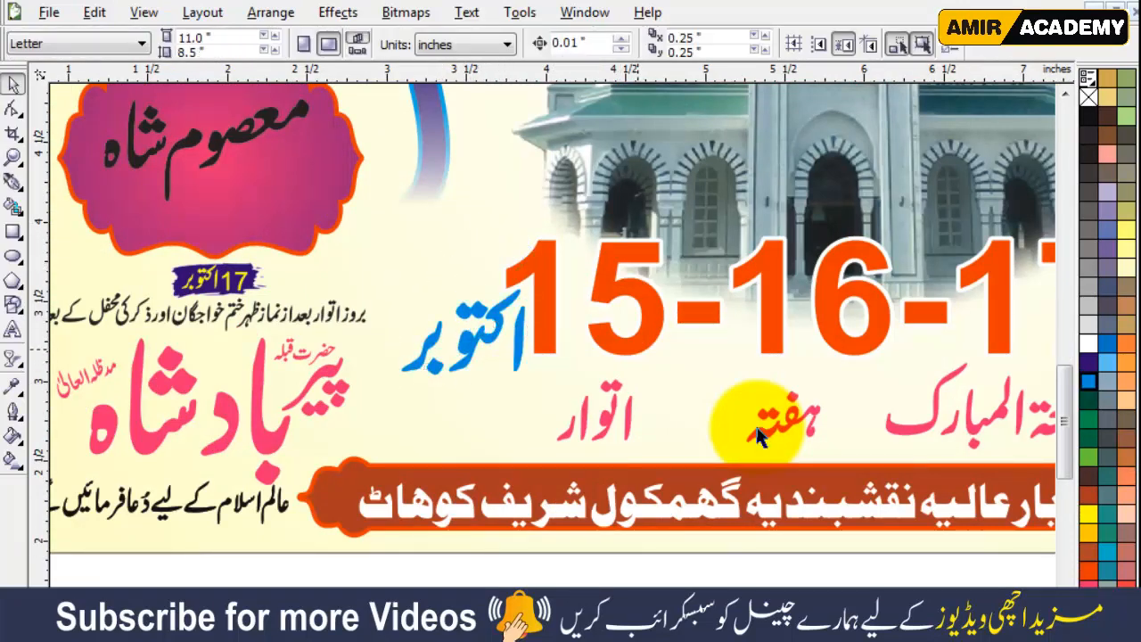
Undo the last three edits.
{"action": "key", "text": "ctrl+z"}
{"action": "key", "text": "ctrl+z"}
{"action": "key", "text": "ctrl+z"}
Rearrange the letters of the black calligraphic name to fill the smaller pink frame, about 1.58 by 0.67 inches overall.
{"action": "scroll", "coordinate": [757, 428], "scroll_direction": "down", "scroll_amount": 1}
{"action": "scroll", "coordinate": [757, 437], "scroll_direction": "up", "scroll_amount": 1}
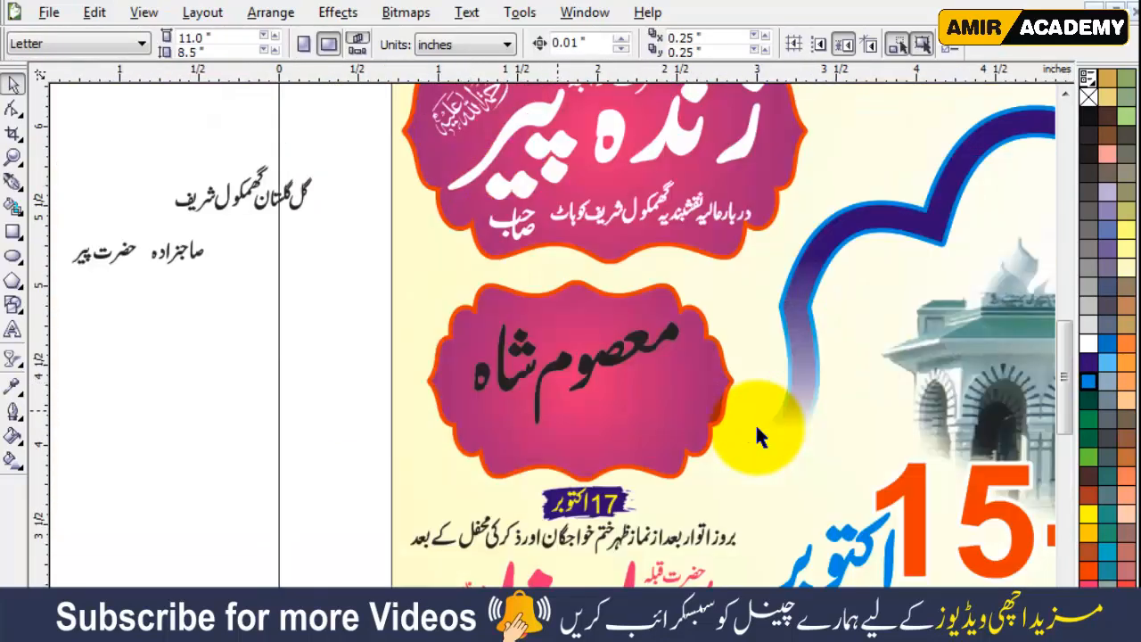
{"action": "left_click", "coordinate": [590, 364]}
{"action": "scroll", "coordinate": [627, 348], "scroll_direction": "up", "scroll_amount": 1}
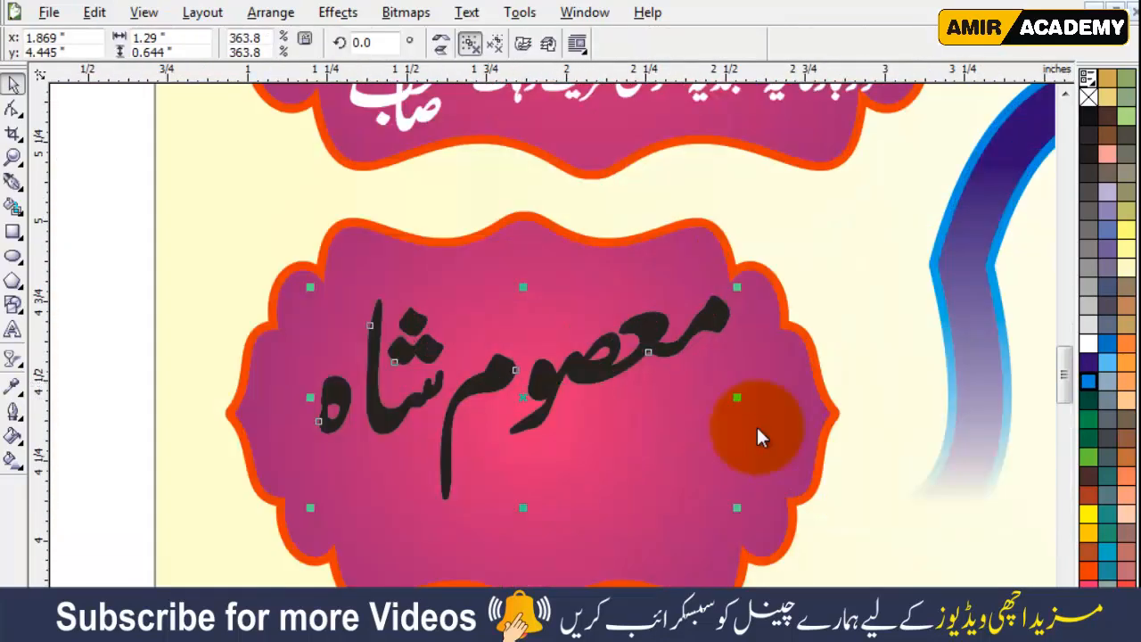
{"action": "key", "text": "Escape"}
{"action": "left_click_drag", "start_coordinate": [520, 337], "coordinate": [539, 304]}
{"action": "left_click_drag", "start_coordinate": [117, 262], "coordinate": [461, 484]}
{"action": "left_click_drag", "start_coordinate": [421, 408], "coordinate": [464, 415]}
{"action": "left_click_drag", "start_coordinate": [674, 482], "coordinate": [758, 486]}
{"action": "left_click_drag", "start_coordinate": [354, 452], "coordinate": [279, 482]}
{"action": "mouse_move", "coordinate": [737, 483]}
{"action": "left_mouse_down"}
{"action": "mouse_move", "coordinate": [788, 504]}
{"action": "mouse_move", "coordinate": [763, 493]}
{"action": "left_mouse_up"}
{"action": "mouse_move", "coordinate": [593, 394]}
{"action": "left_mouse_down"}
{"action": "mouse_move", "coordinate": [598, 423]}
{"action": "mouse_move", "coordinate": [636, 444]}
{"action": "left_mouse_up"}
{"action": "left_click_drag", "start_coordinate": [322, 327], "coordinate": [287, 312]}
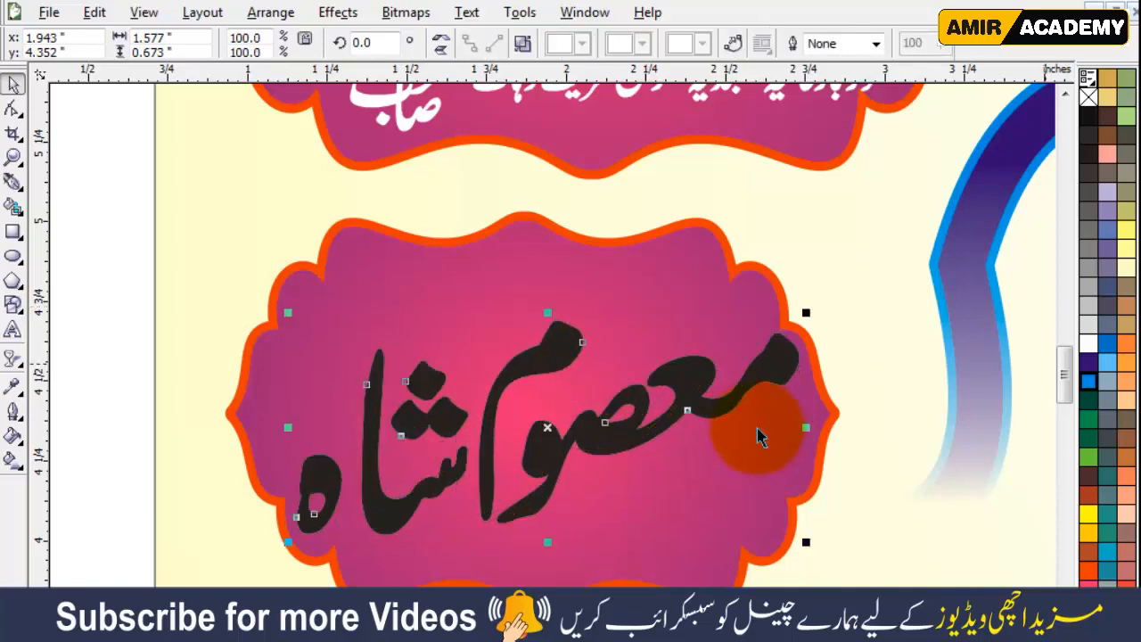
Place the گل گلستان گھمکول شریف line above the framed name at about 0.73 by 0.25 inches and fill both white.
{"action": "key", "text": "F3"}
{"action": "left_click_drag", "start_coordinate": [187, 189], "coordinate": [540, 312]}
{"action": "scroll", "coordinate": [539, 307], "scroll_direction": "up", "scroll_amount": 2}
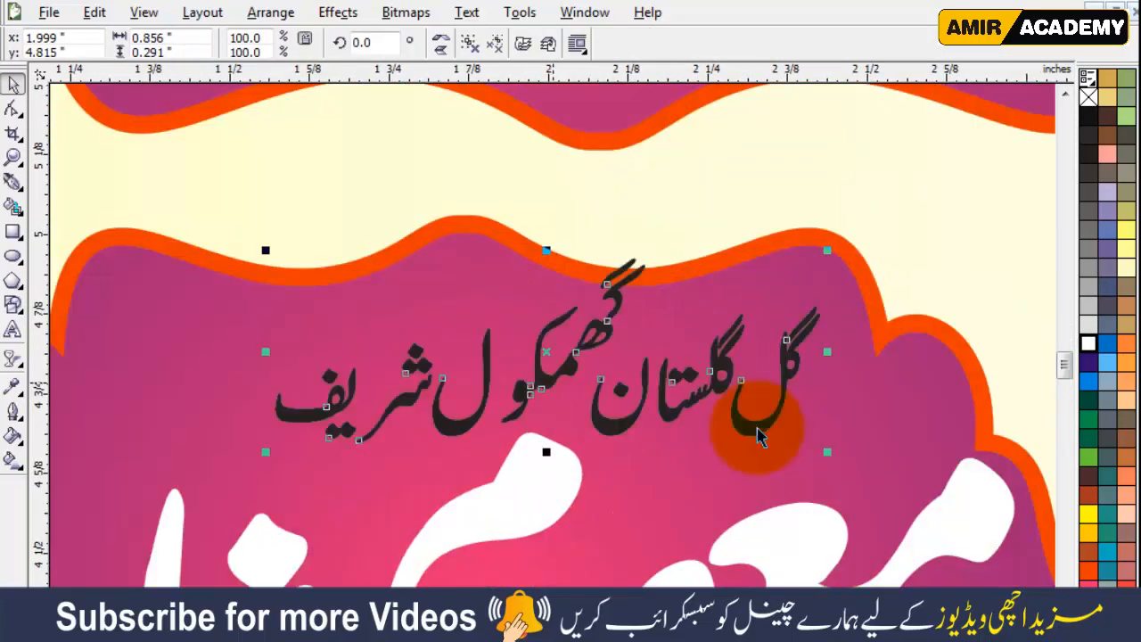
{"action": "left_click_drag", "start_coordinate": [756, 428], "coordinate": [757, 429]}
{"action": "key", "text": "ctrl+z"}
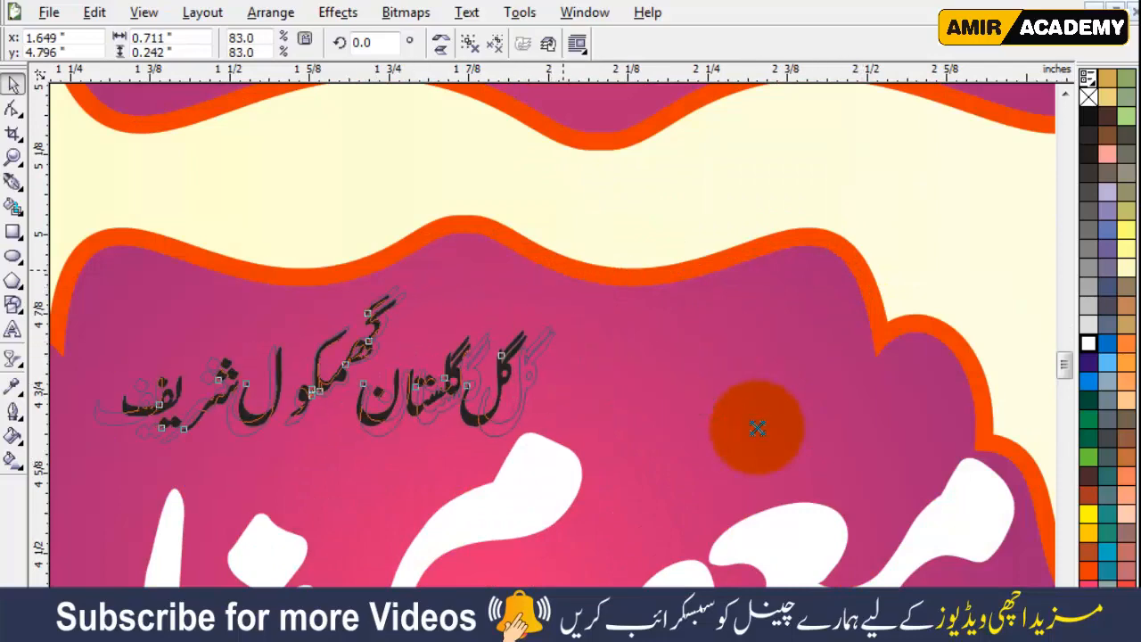
{"action": "left_click_drag", "start_coordinate": [757, 428], "coordinate": [759, 435]}
{"action": "left_click_drag", "start_coordinate": [411, 375], "coordinate": [373, 379]}
{"action": "scroll", "coordinate": [758, 437], "scroll_direction": "down", "scroll_amount": 2}
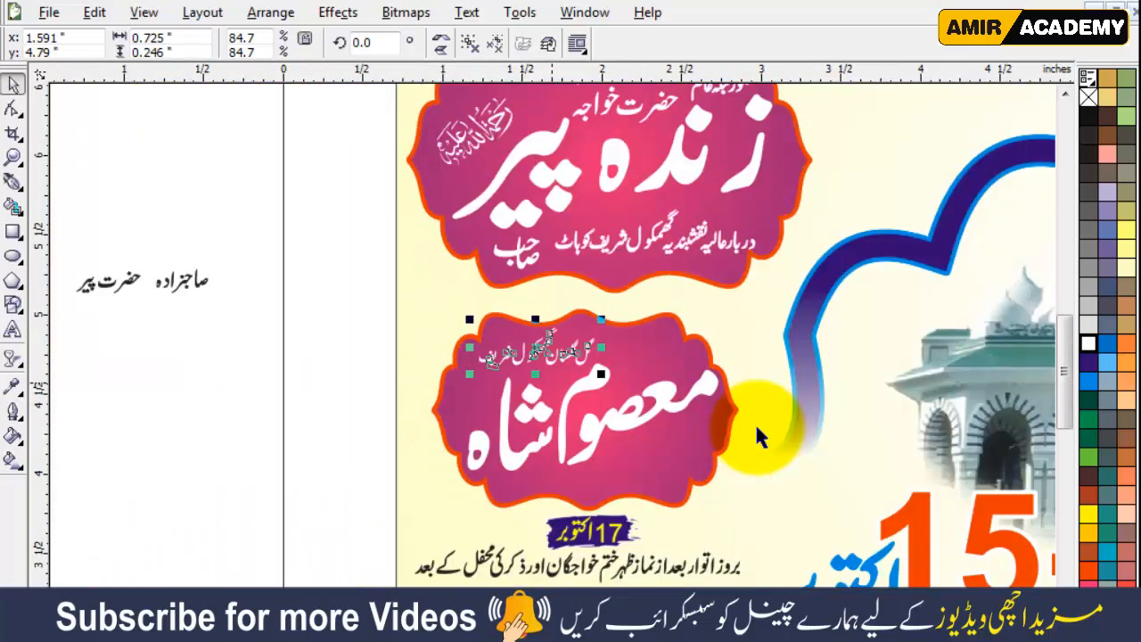
Place حضرت پیر below the framed name, rotated 16.3° and enlarged to about 0.72 by 0.43 inches, and fill it white.
{"action": "key", "text": "Escape"}
{"action": "left_click_drag", "start_coordinate": [139, 333], "coordinate": [143, 338]}
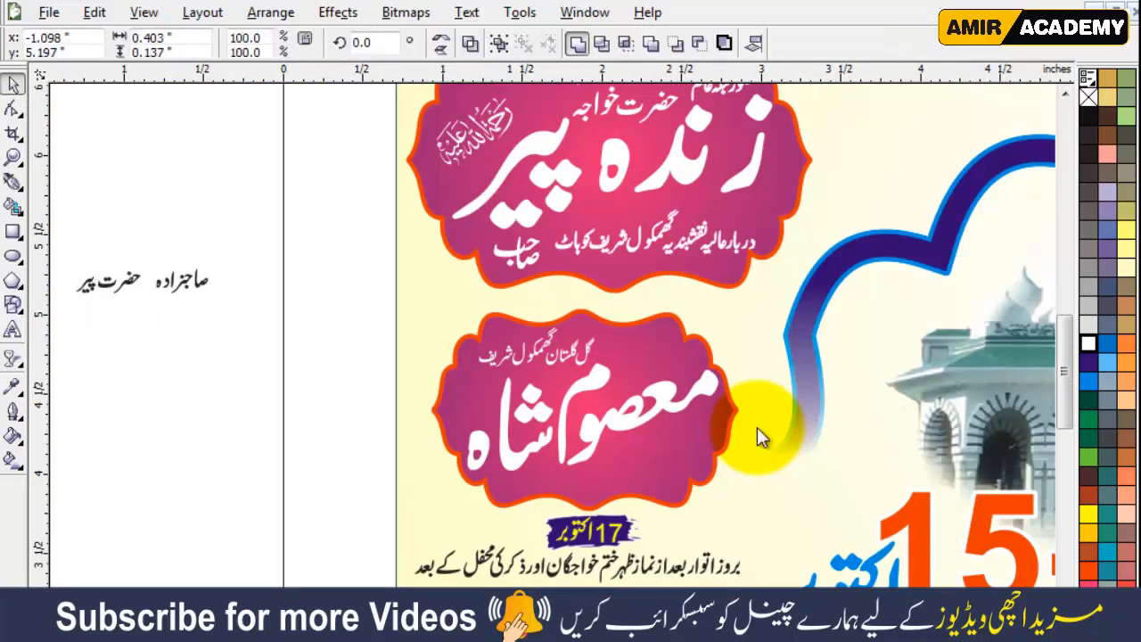
{"action": "left_click_drag", "start_coordinate": [108, 283], "coordinate": [663, 452]}
{"action": "scroll", "coordinate": [756, 428], "scroll_direction": "up", "scroll_amount": 1}
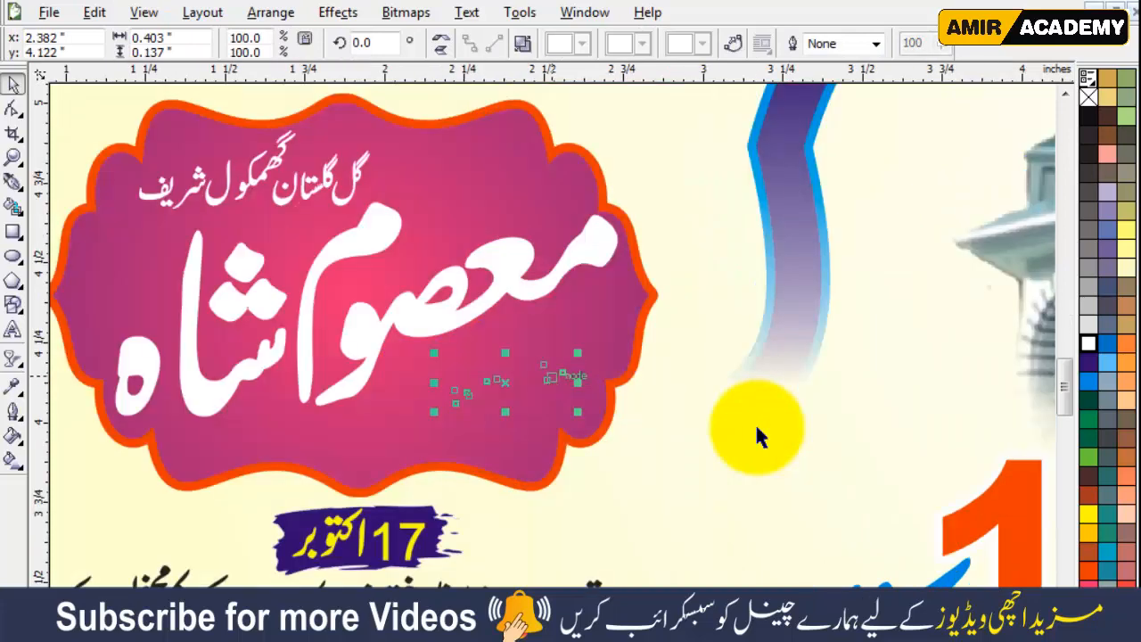
{"action": "left_click_drag", "start_coordinate": [578, 353], "coordinate": [585, 344]}
{"action": "left_click_drag", "start_coordinate": [757, 428], "coordinate": [757, 428]}
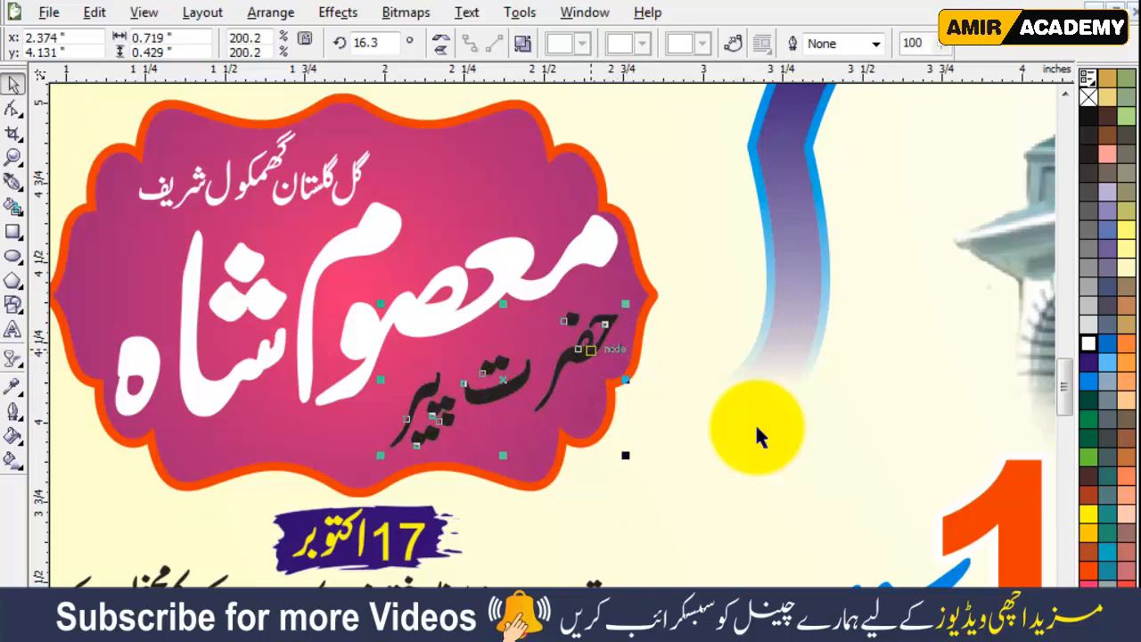
{"action": "left_click", "coordinate": [1088, 344]}
Combine the word صاحبزادہ, place it beside the گل گلستان line in the smaller frame, enlarge it and fill it white.
{"action": "key", "text": "F3"}
{"action": "key", "text": "alt+Left"}
{"action": "key", "text": "alt+Left"}
{"action": "left_click_drag", "start_coordinate": [90, 145], "coordinate": [204, 236]}
{"action": "left_click_drag", "start_coordinate": [145, 201], "coordinate": [609, 273]}
{"action": "key", "text": "ctrl+l"}
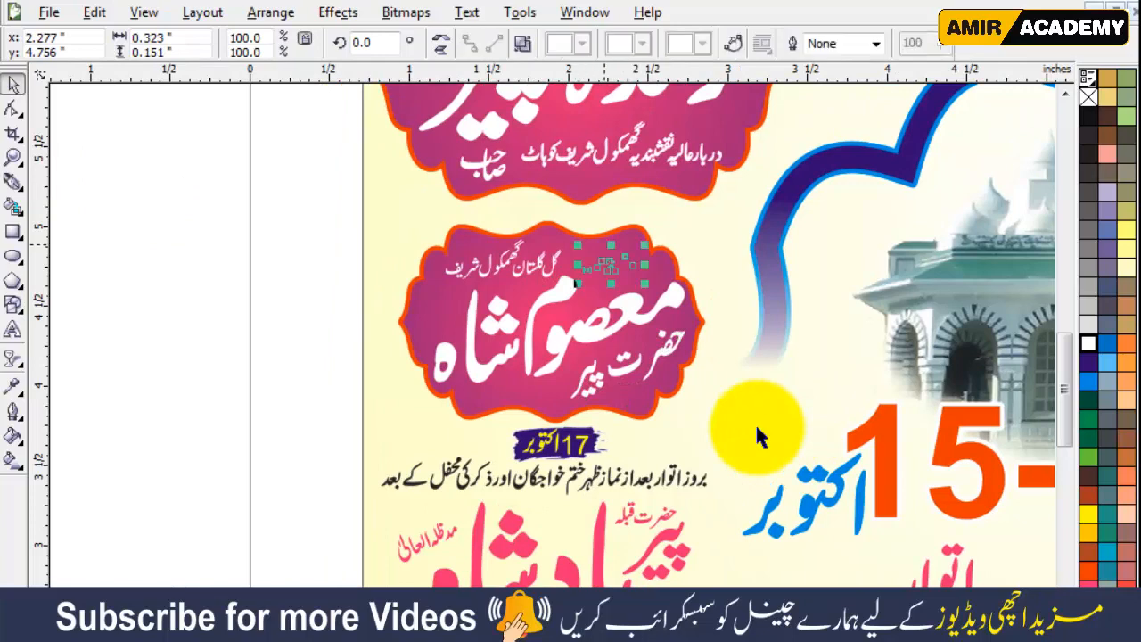
{"action": "scroll", "coordinate": [609, 273], "scroll_direction": "up", "scroll_amount": 2}
{"action": "left_click_drag", "start_coordinate": [757, 430], "coordinate": [756, 429]}
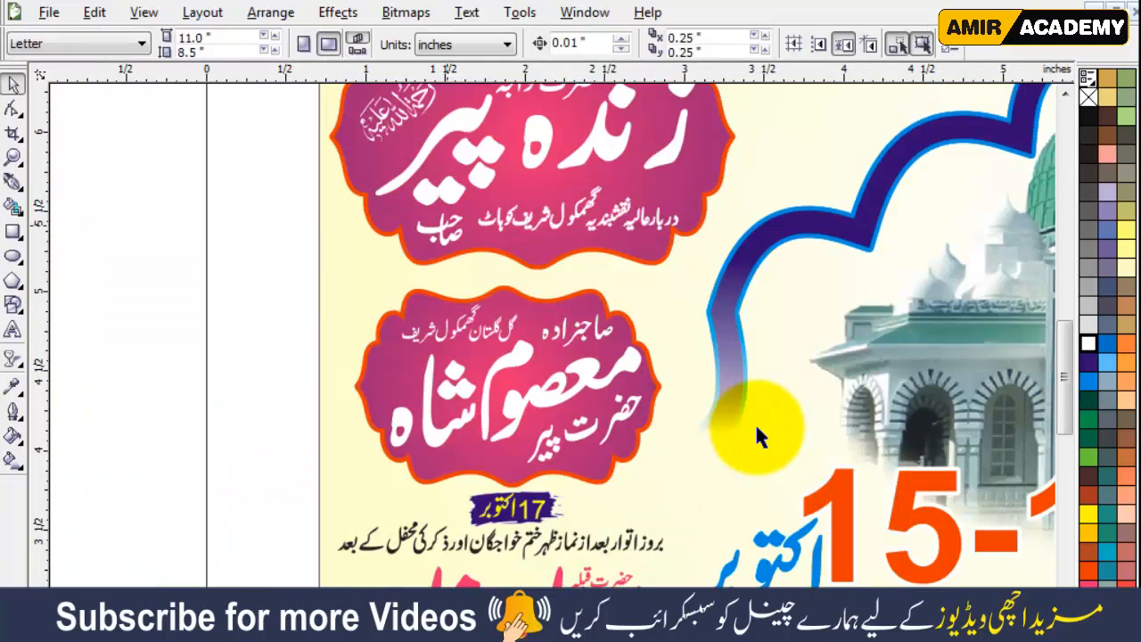
Copy the honorific صاحب from the upper frame to the left end of the smaller frame's name and, in pink, to the large name below.
{"action": "left_click_drag", "start_coordinate": [401, 337], "coordinate": [396, 376]}
{"action": "right_click", "coordinate": [396, 376]}
{"action": "key", "text": "Escape"}
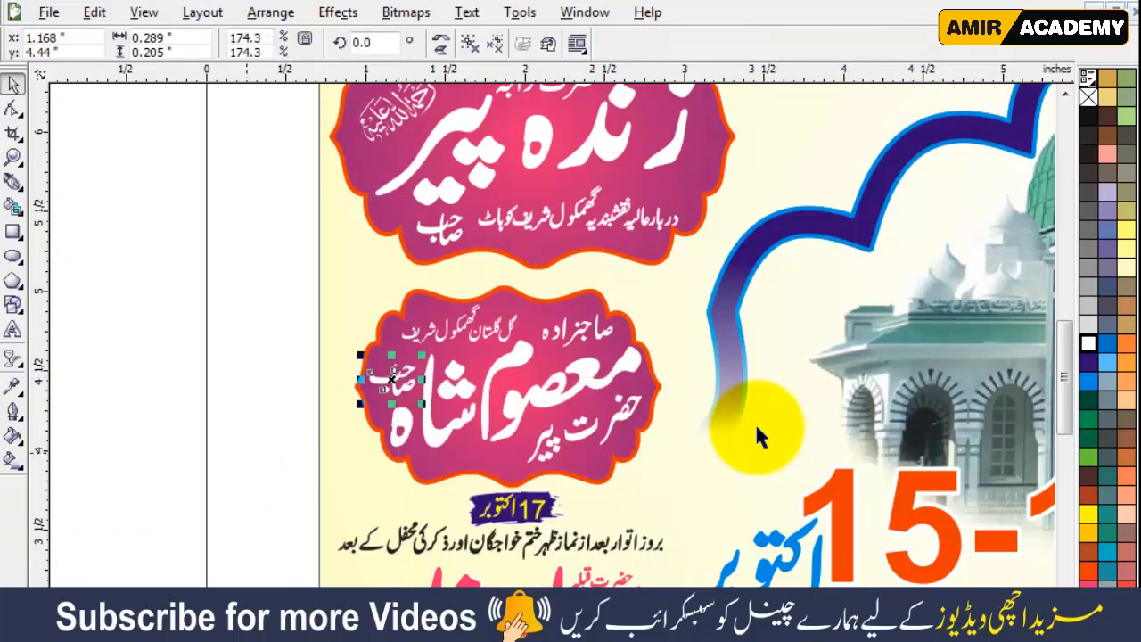
{"action": "scroll", "coordinate": [547, 564], "scroll_direction": "down", "scroll_amount": 1}
{"action": "scroll", "coordinate": [539, 383], "scroll_direction": "up", "scroll_amount": 1}
{"action": "left_click_drag", "start_coordinate": [413, 198], "coordinate": [375, 477]}
{"action": "right_click", "coordinate": [374, 477]}
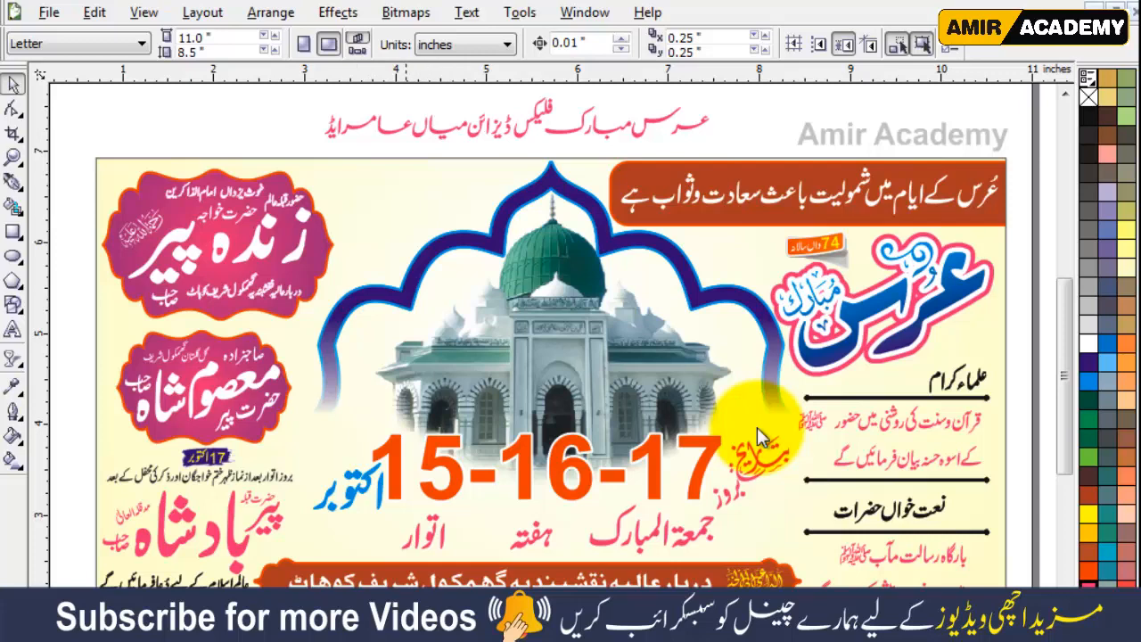
Switch to InPage and replace the page text with one line holding the advertiser's name and postal address.
{"action": "key", "text": "alt+Tab"}
{"action": "key", "text": "ctrl+a"}
{"action": "type", "text": "میا"}
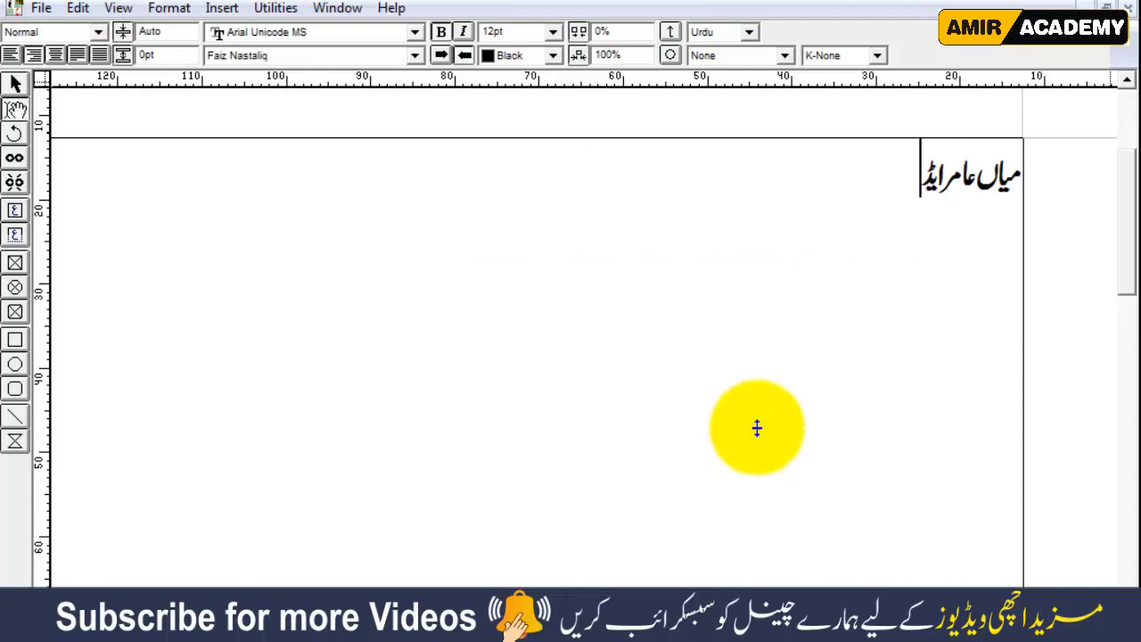
{"action": "type", "text": "چکن"}
{"action": "key", "text": "BackSpace"}
{"action": "type", "text": "نمبر 30 جنوبی سرگودھا"}
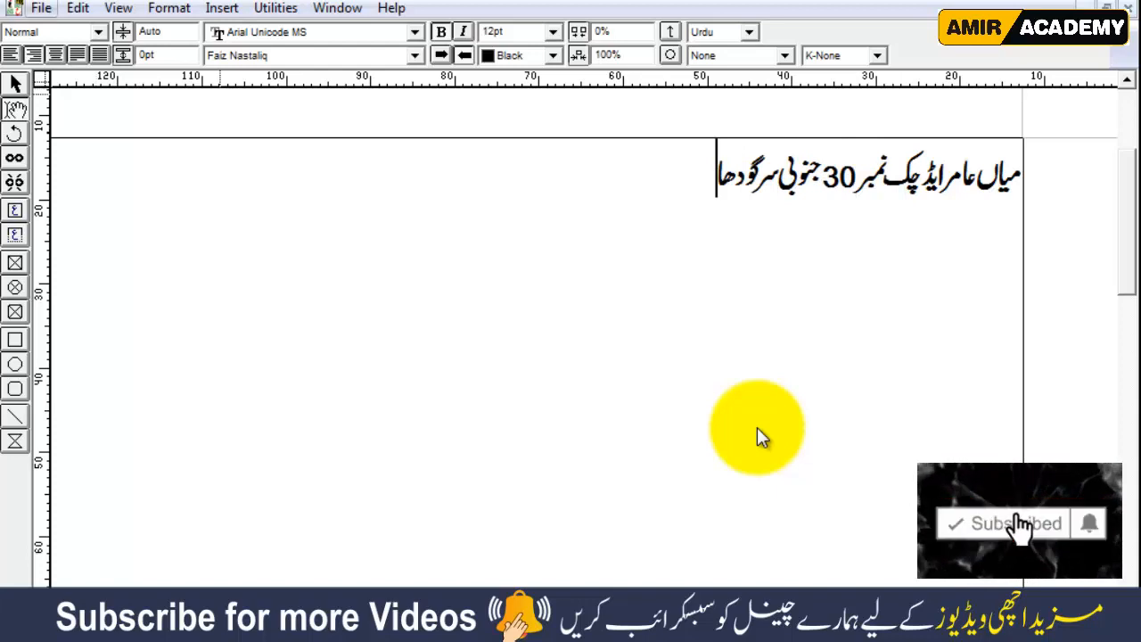
Start exporting the typed advertiser line as a picture.
{"action": "key", "text": "alt+f"}
{"action": "key", "text": "e"}
{"action": "left_click", "coordinate": [760, 436]}
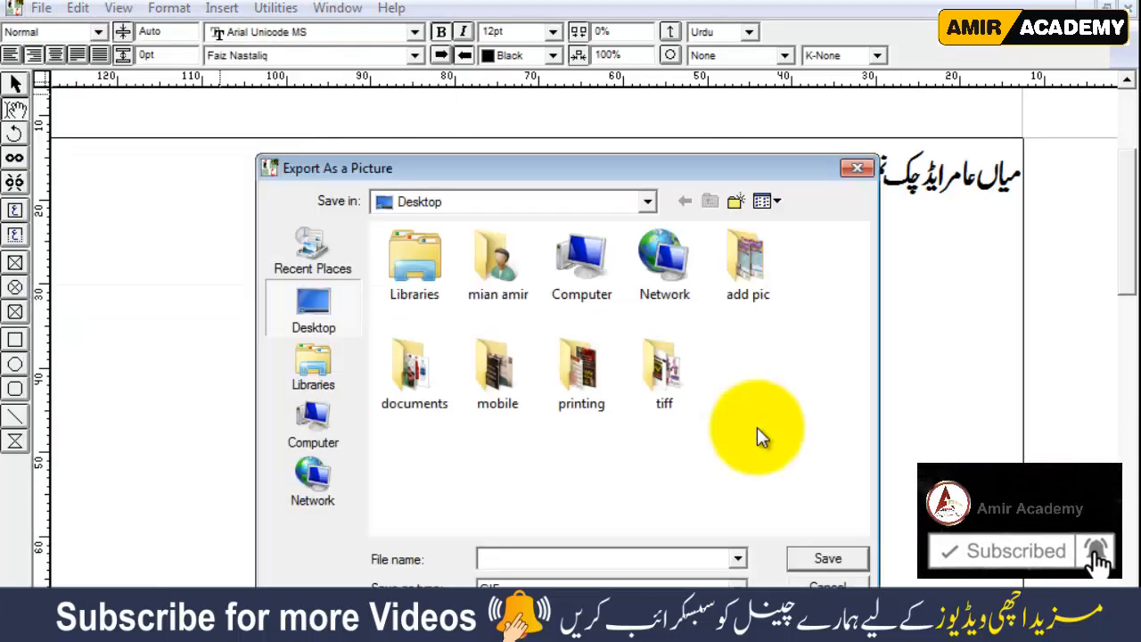